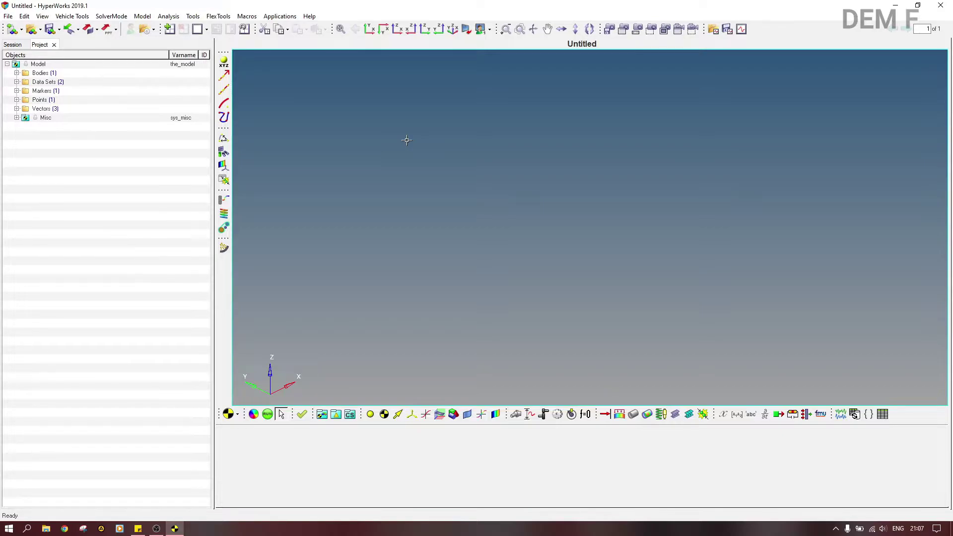
# Open the Cylinder session file from the Hyperworks > Cylinder folder in Documents and dismiss the message log
pyautogui.click(6, 17)
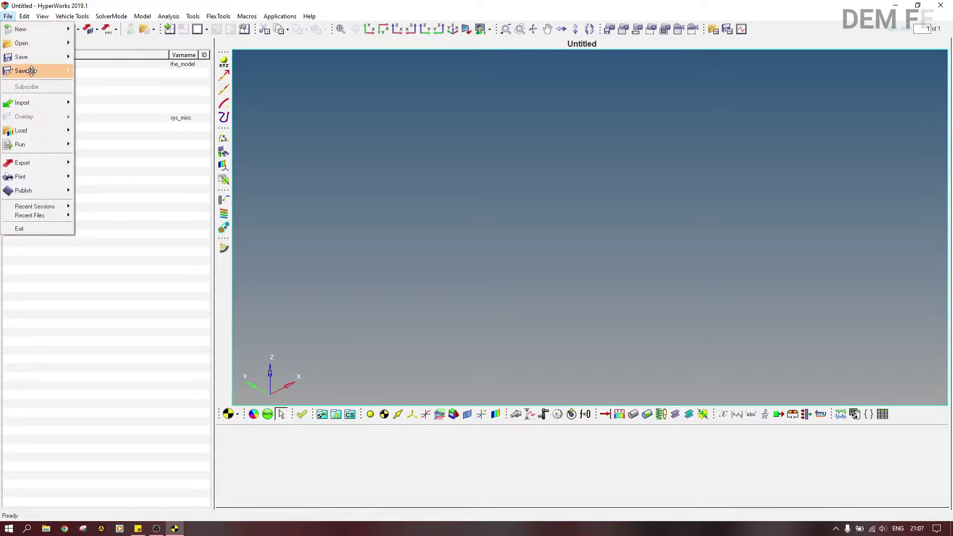
pyautogui.moveTo(46, 43)
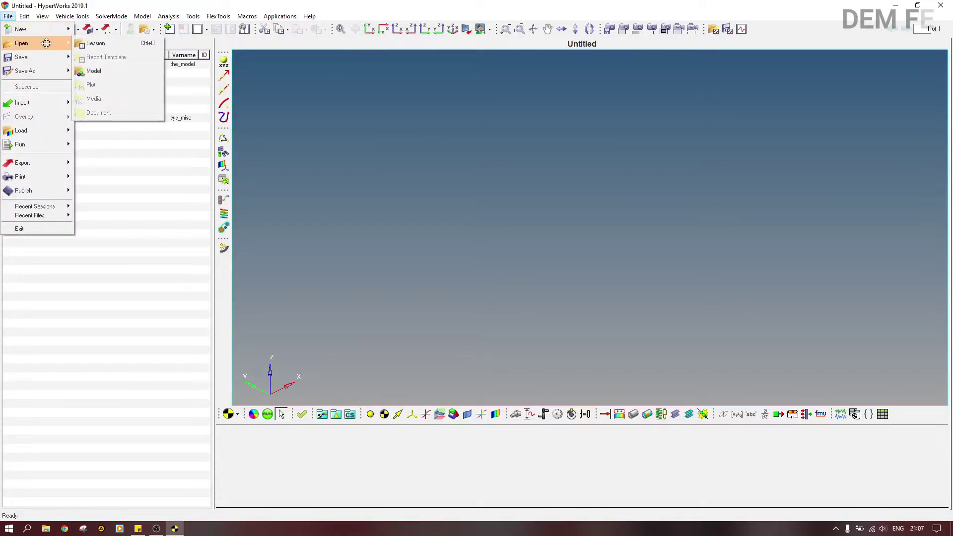
pyautogui.click(85, 42)
pyautogui.click(593, 321)
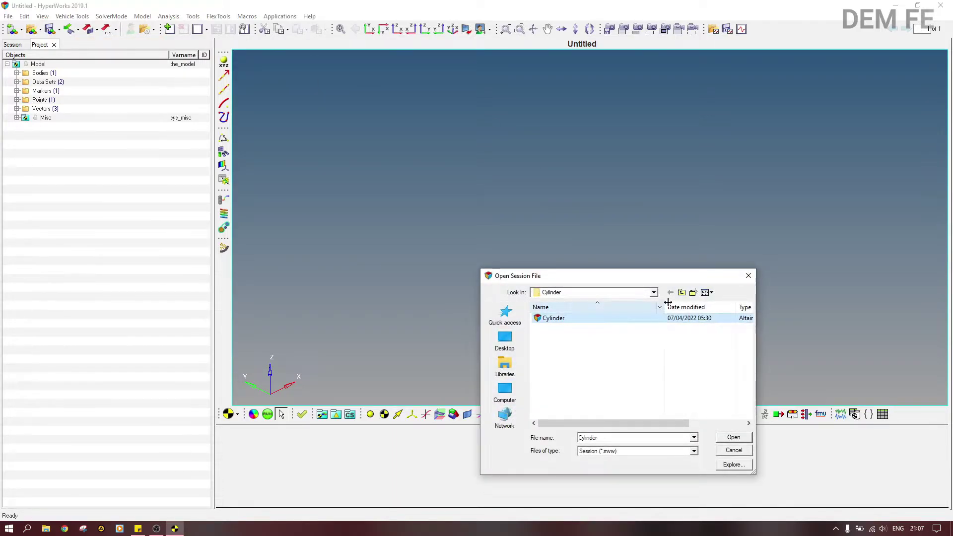
pyautogui.click(681, 292)
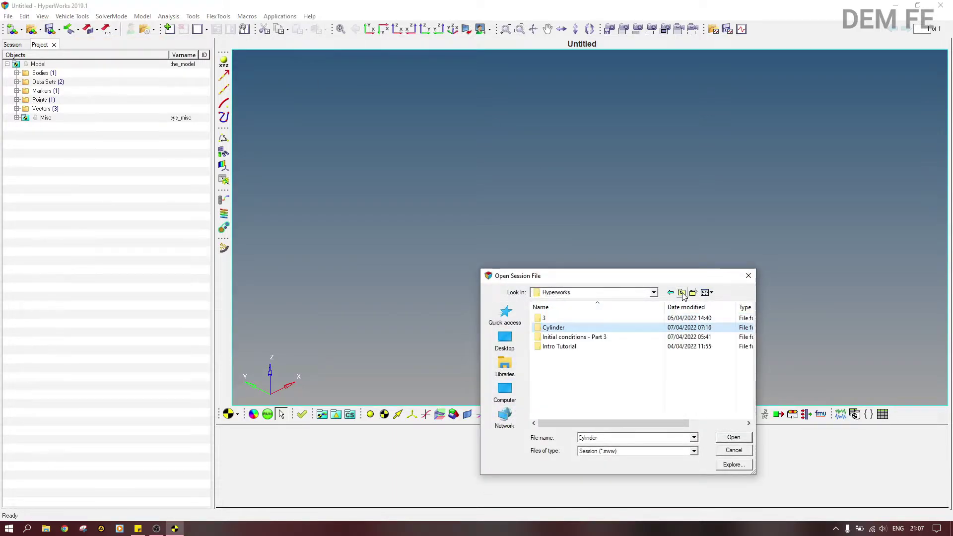
pyautogui.doubleClick(640, 329)
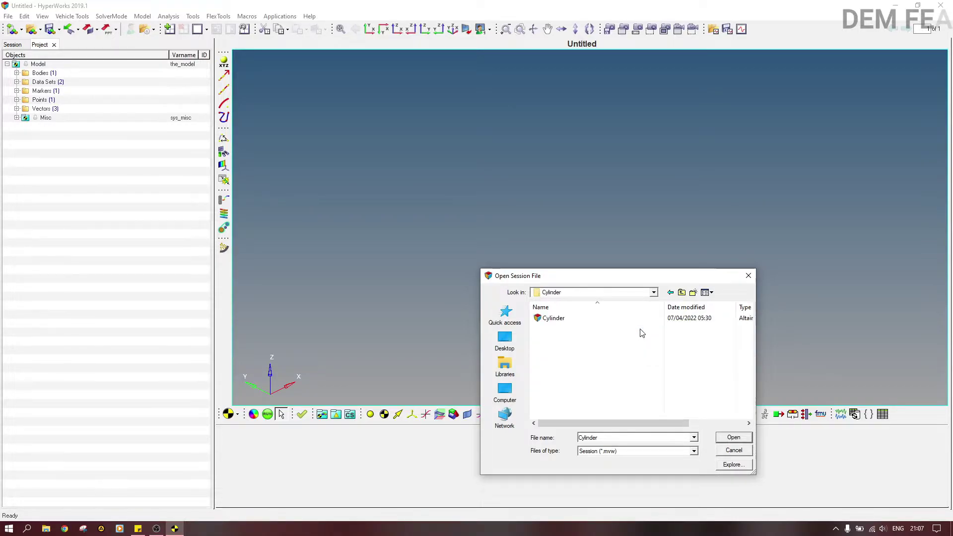
pyautogui.click(683, 292)
pyautogui.click(683, 292)
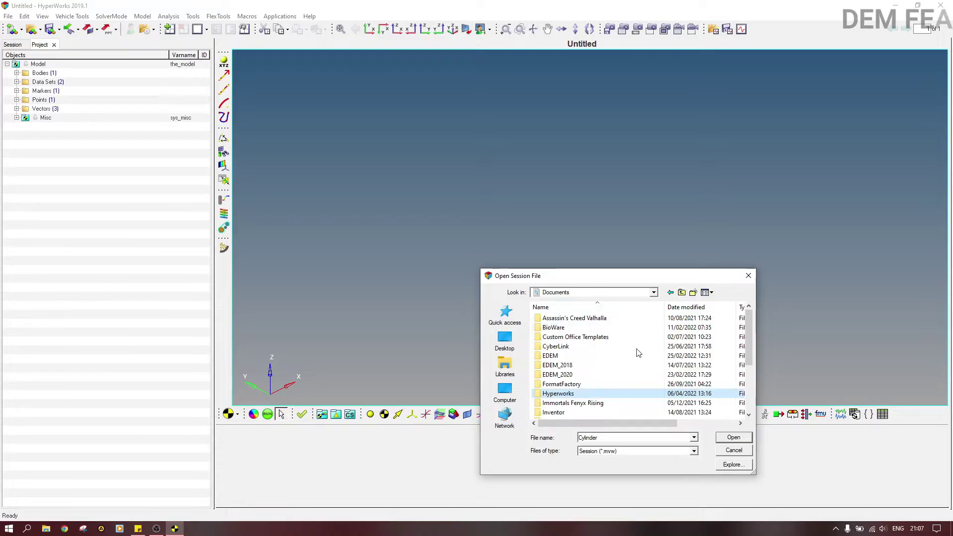
pyautogui.doubleClick(630, 393)
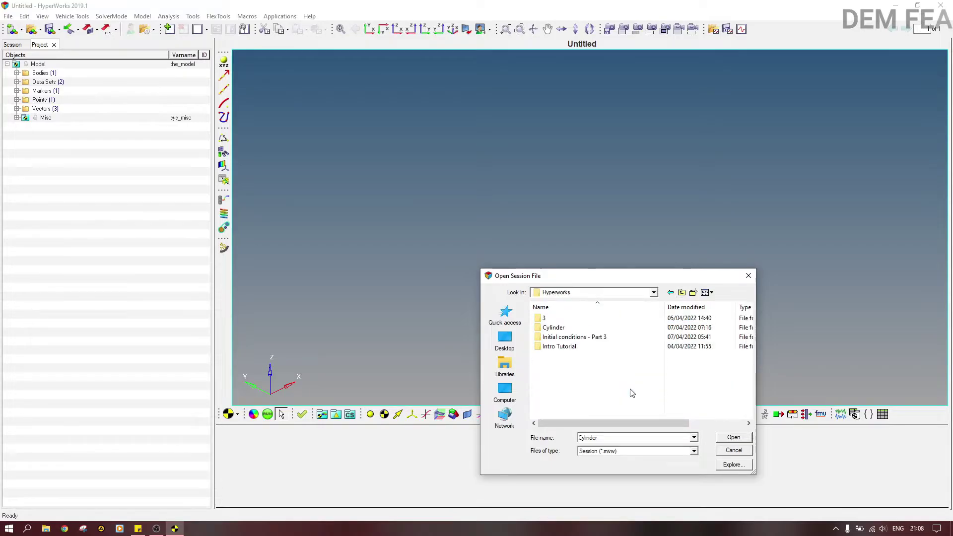
pyautogui.doubleClick(616, 331)
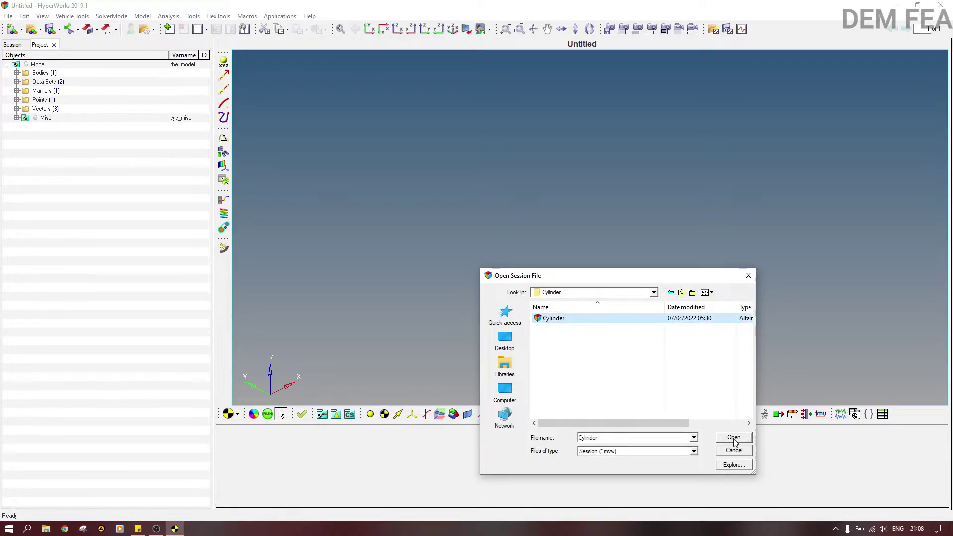
pyautogui.click(734, 438)
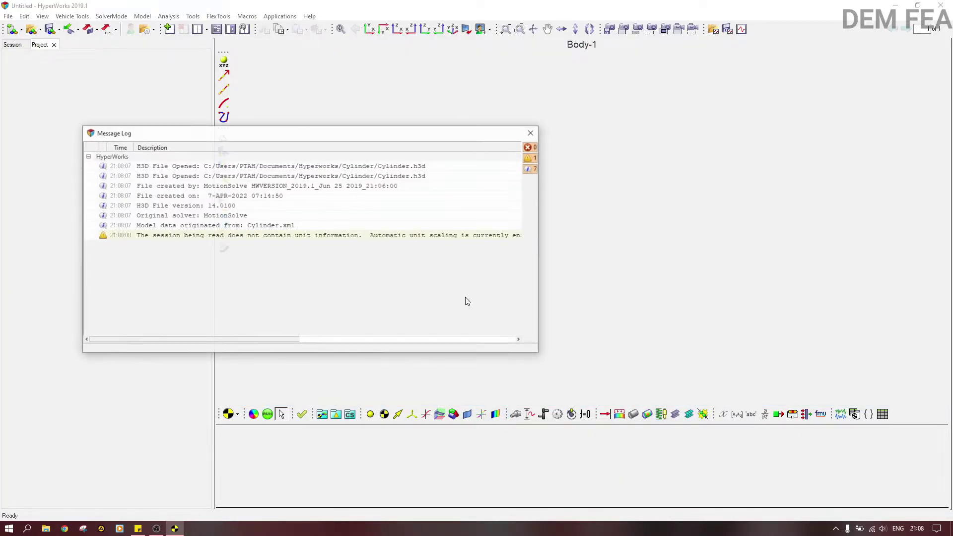
pyautogui.click(532, 132)
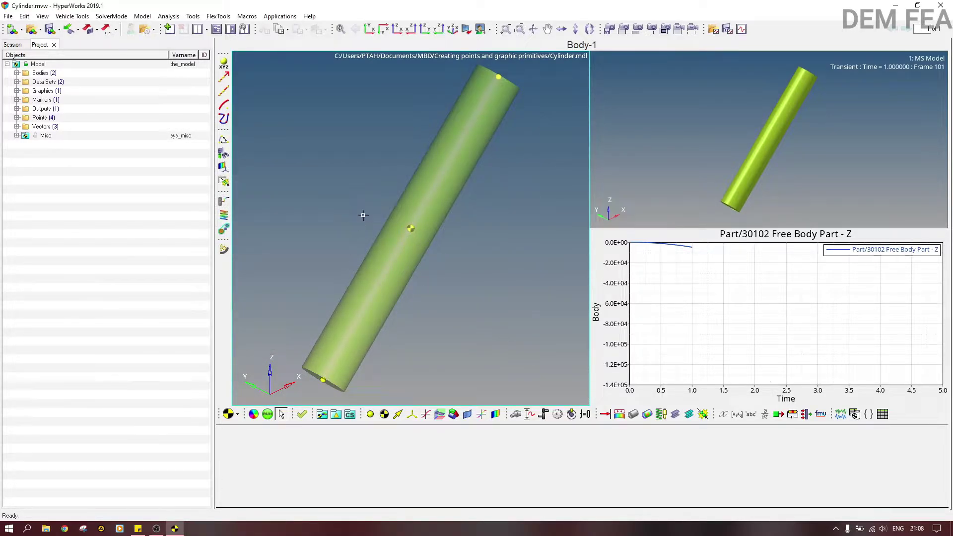
# Activate the animation, model and plot windows one after another to examine how the session interface changes with each client
pyautogui.click(678, 218)
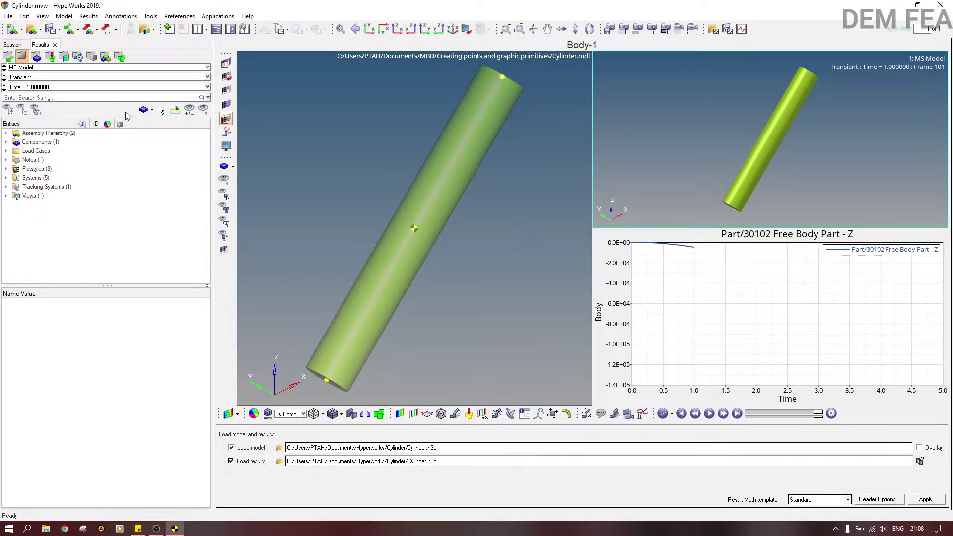
pyautogui.click(357, 140)
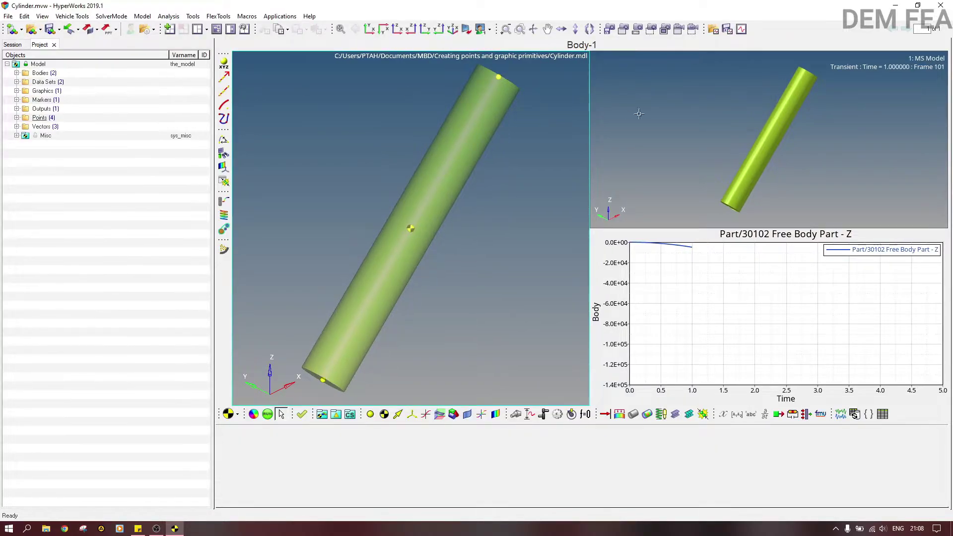
pyautogui.click(684, 86)
pyautogui.click(681, 311)
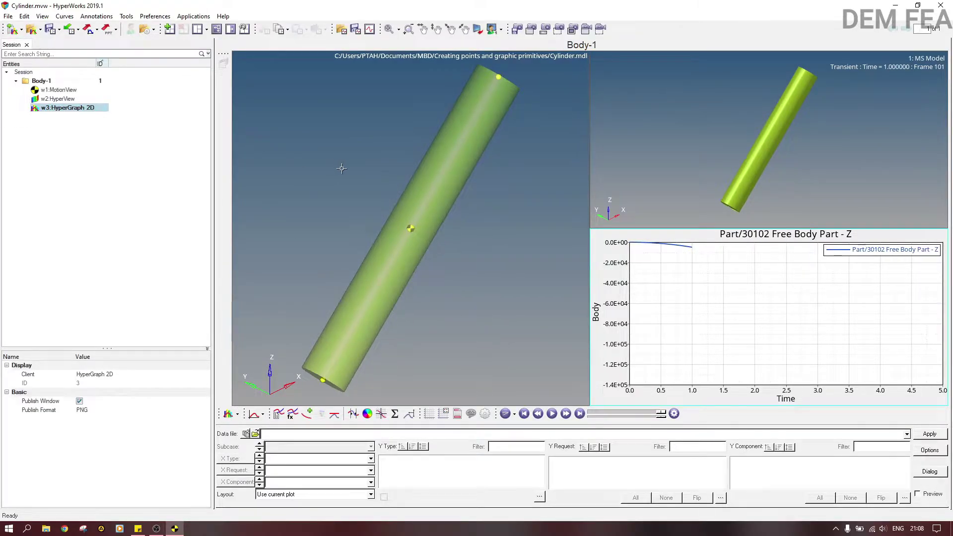
pyautogui.click(321, 126)
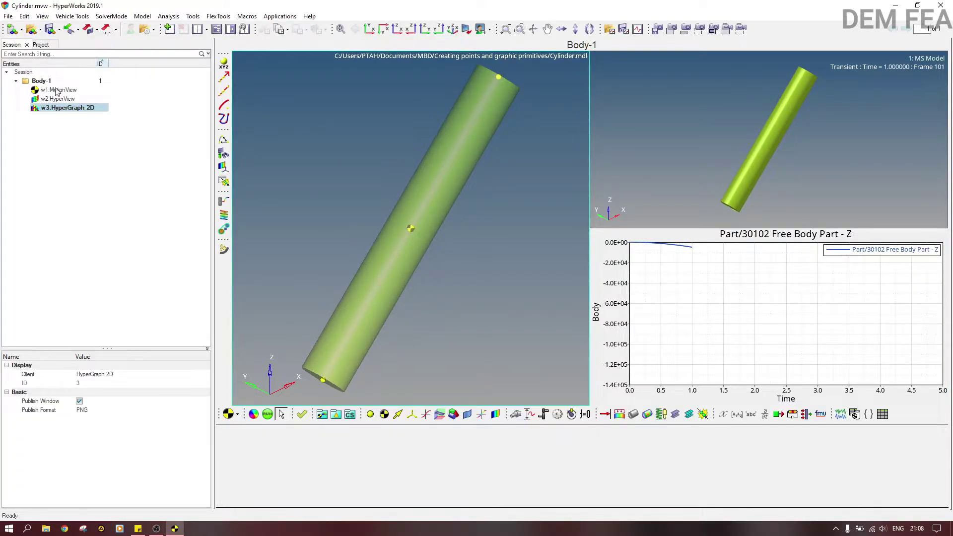
# Examine the settings of Output 0 and the model's markers in the project tree
pyautogui.click(41, 45)
pyautogui.click(16, 108)
pyautogui.click(56, 118)
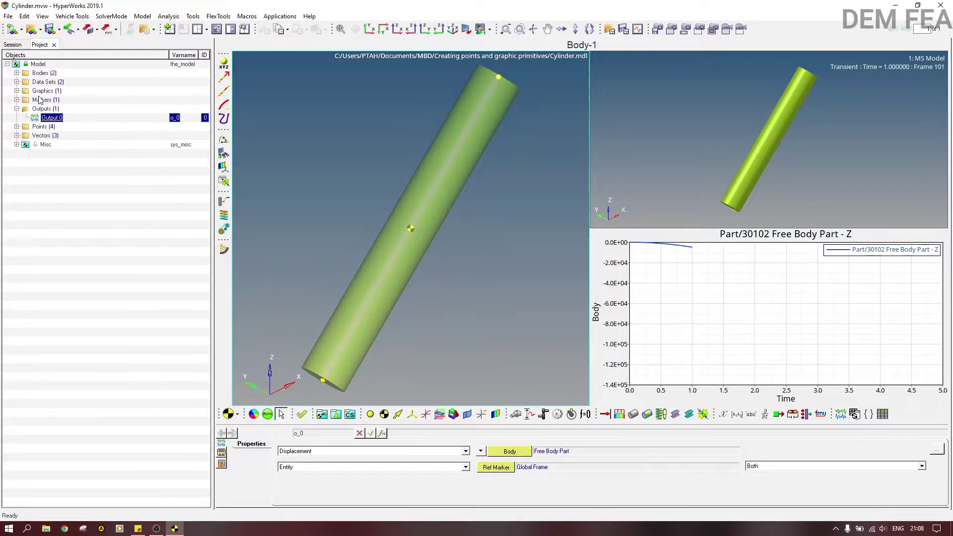
pyautogui.click(16, 100)
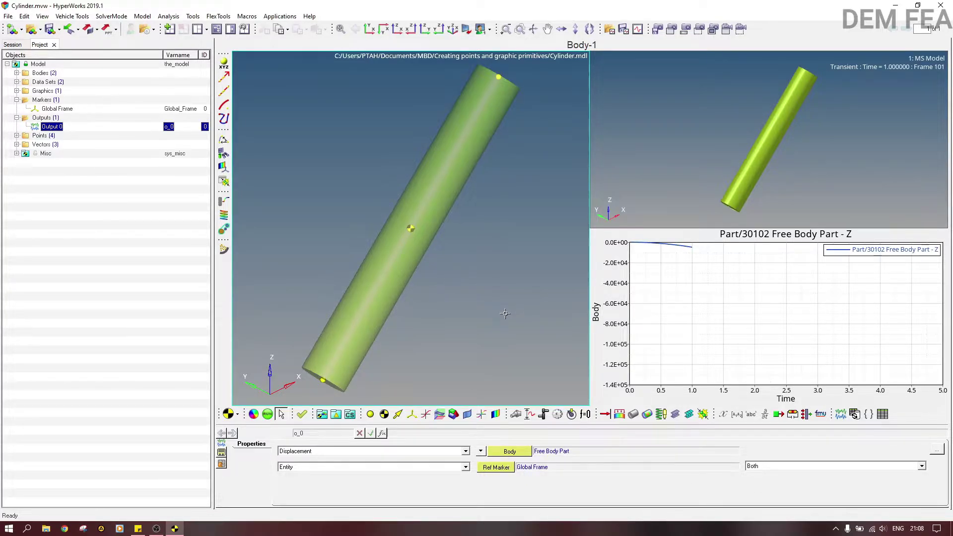
# Swap the positions of the HyperView and HyperGraph 2D windows and change the page layout to two side-by-side windows
pyautogui.click(616, 207)
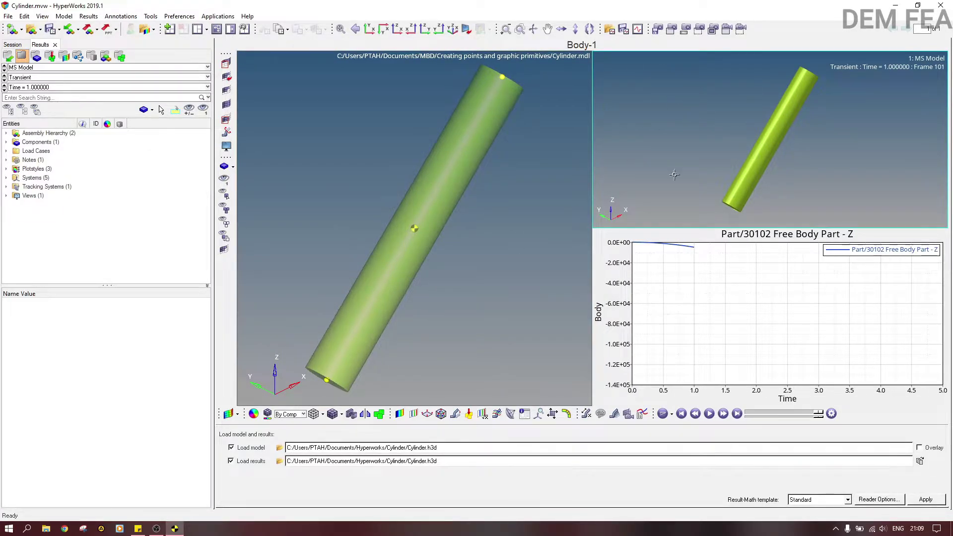
pyautogui.click(653, 275)
pyautogui.click(655, 107)
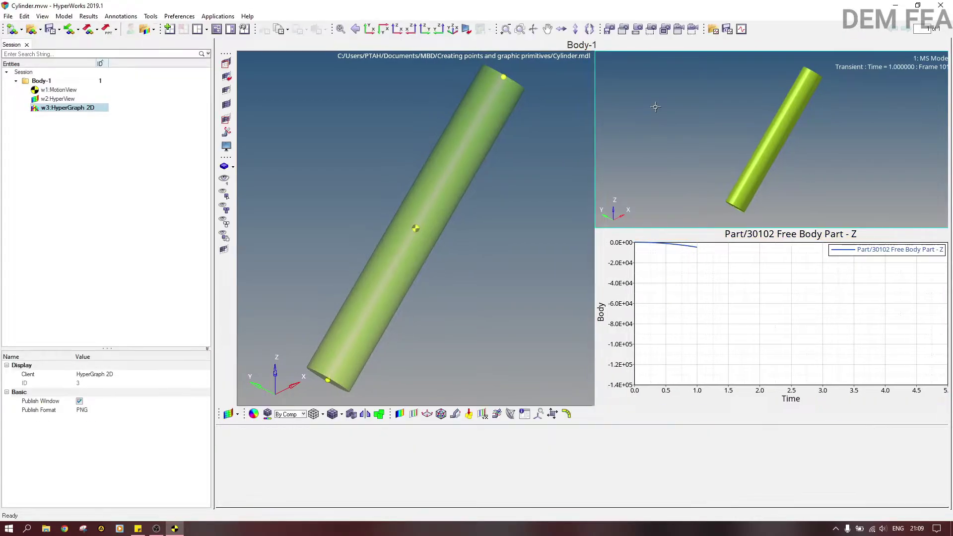
pyautogui.click(230, 29)
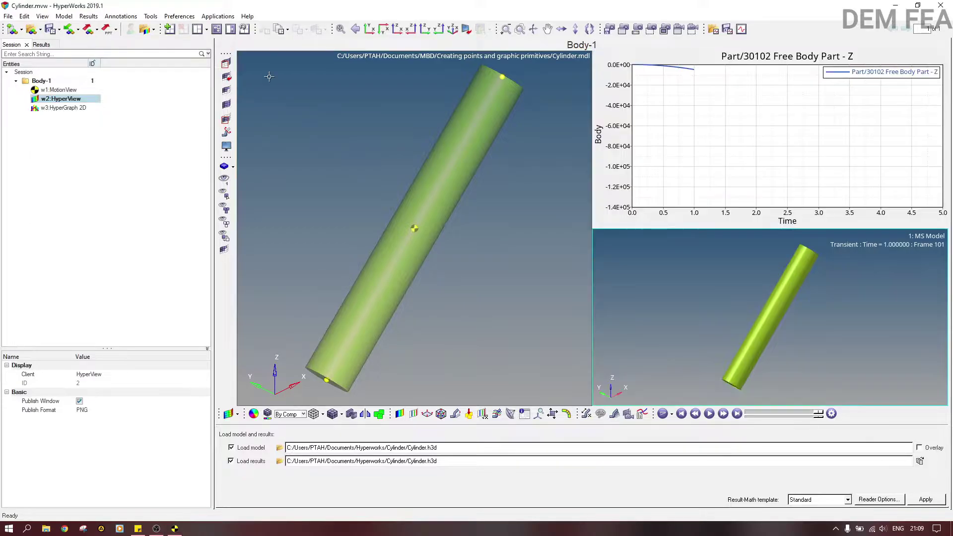
pyautogui.click(757, 118)
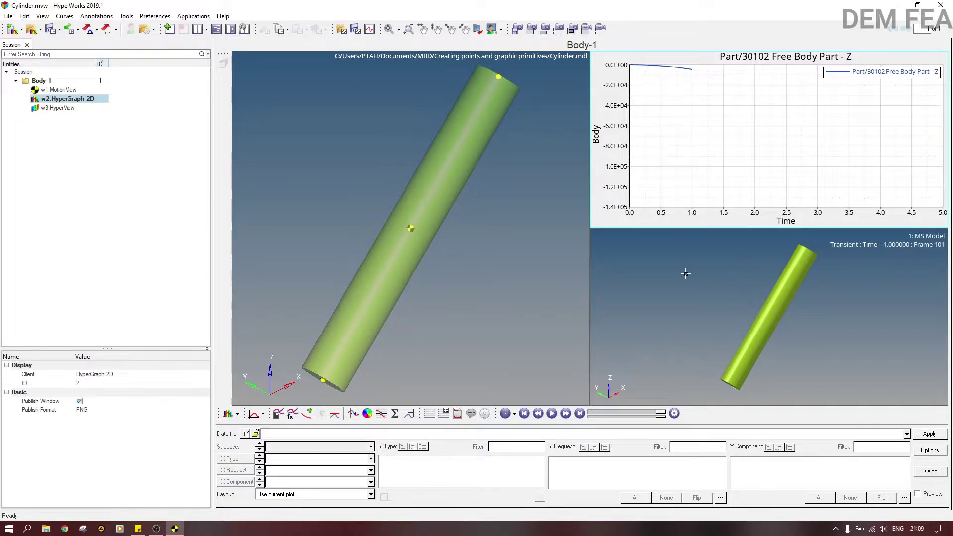
pyautogui.click(206, 31)
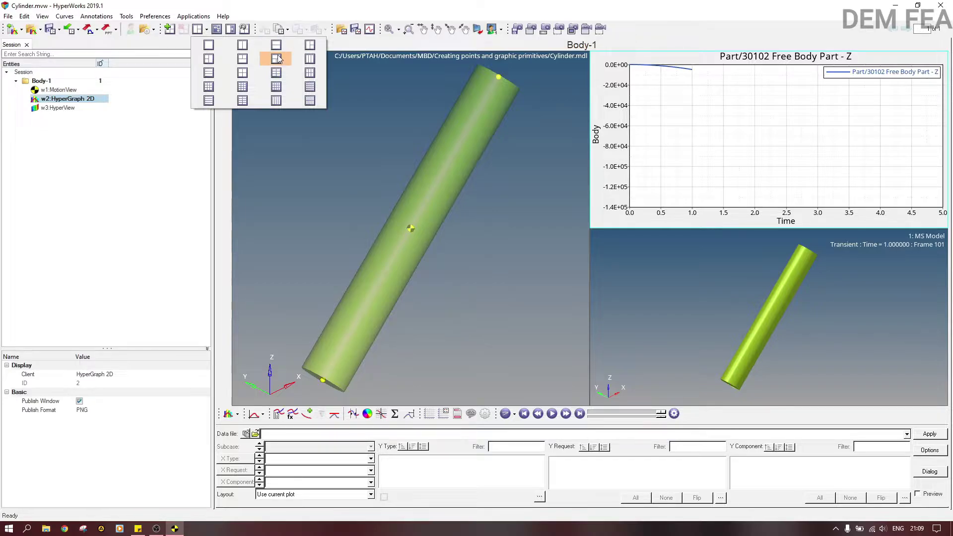
pyautogui.click(251, 49)
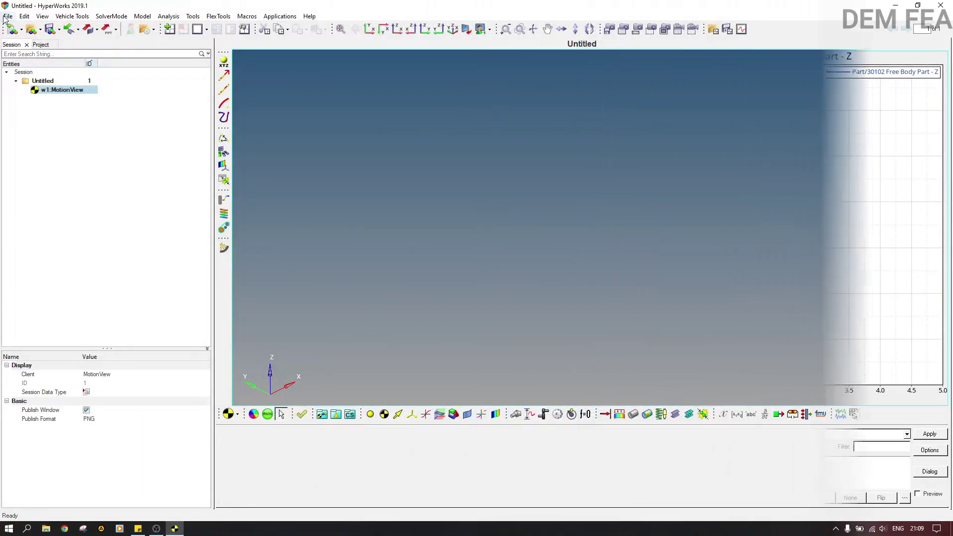
# Open the Cylinder model file from the Hyperworks > Cylinder folder in Documents
pyautogui.click(7, 16)
pyautogui.moveTo(32, 47)
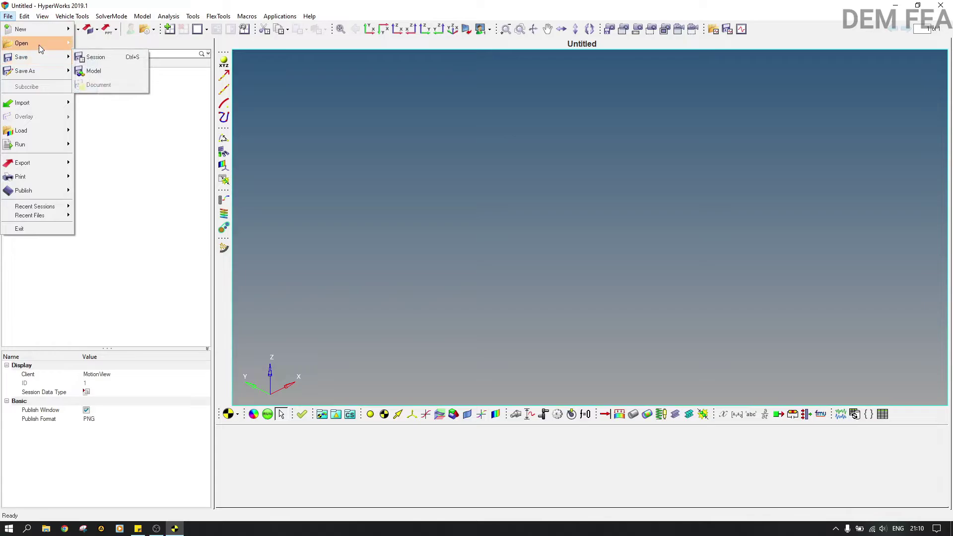
pyautogui.click(118, 70)
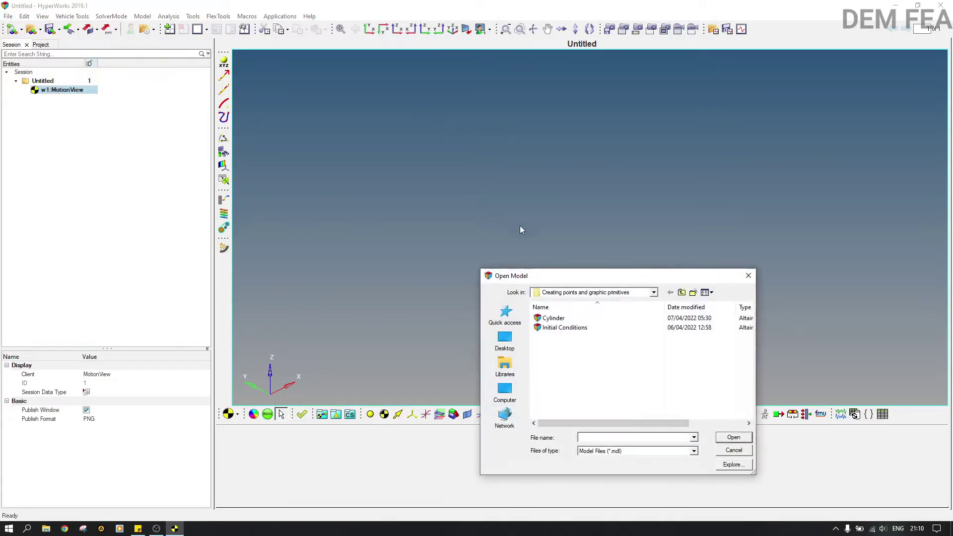
pyautogui.click(681, 292)
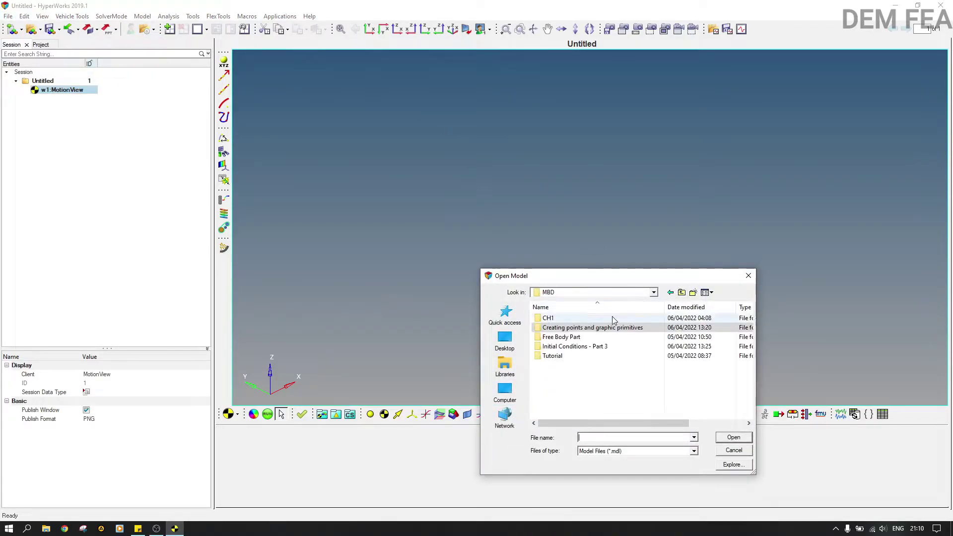
pyautogui.click(670, 293)
pyautogui.click(681, 293)
pyautogui.click(681, 293)
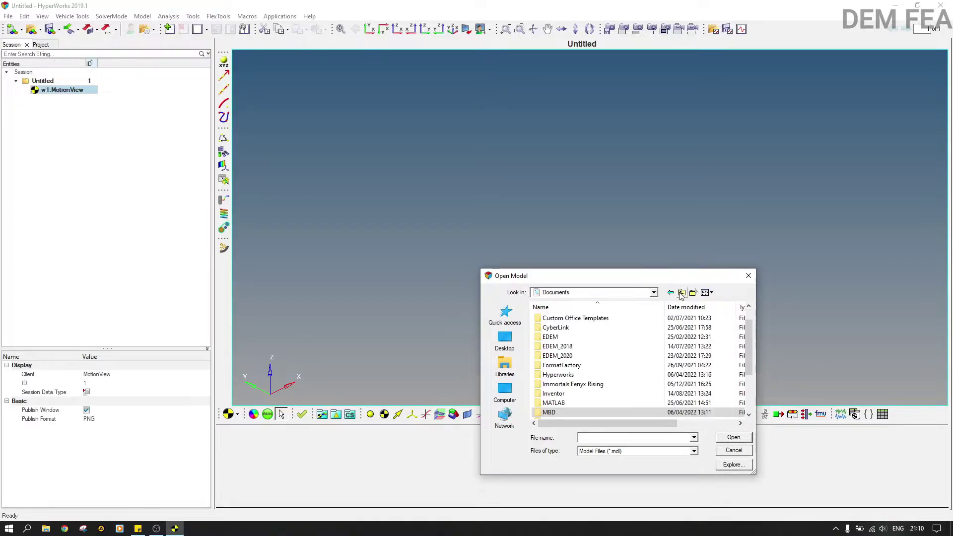
pyautogui.click(608, 376)
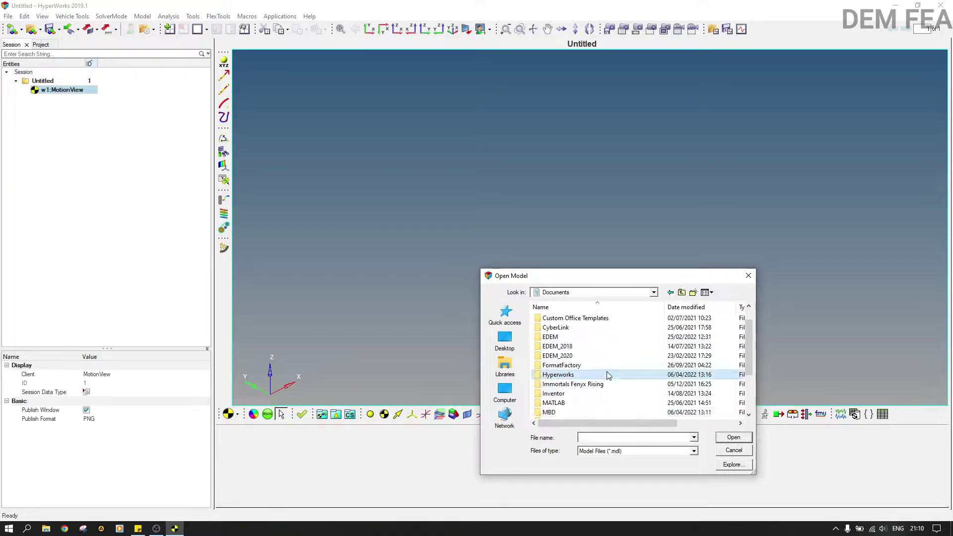
pyautogui.doubleClick(609, 376)
pyautogui.doubleClick(600, 324)
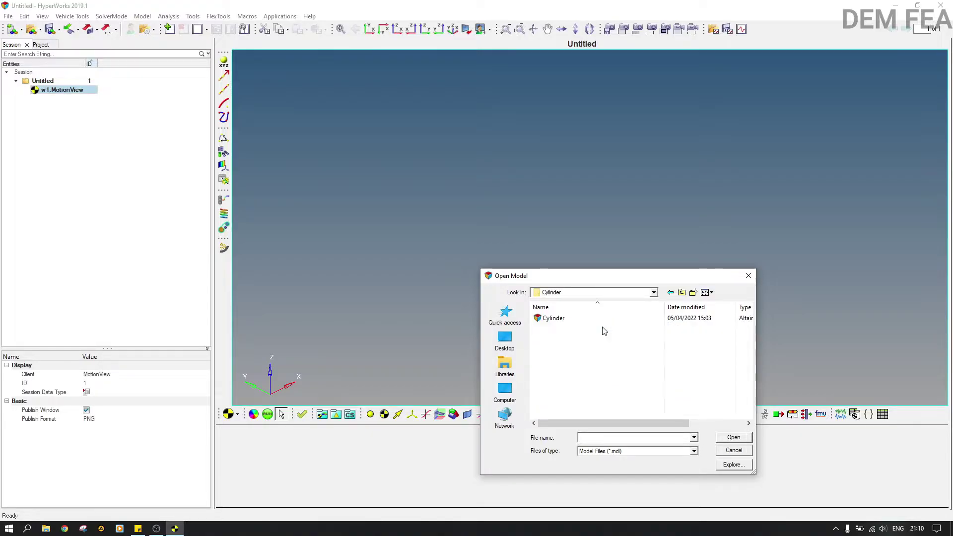
pyautogui.click(601, 322)
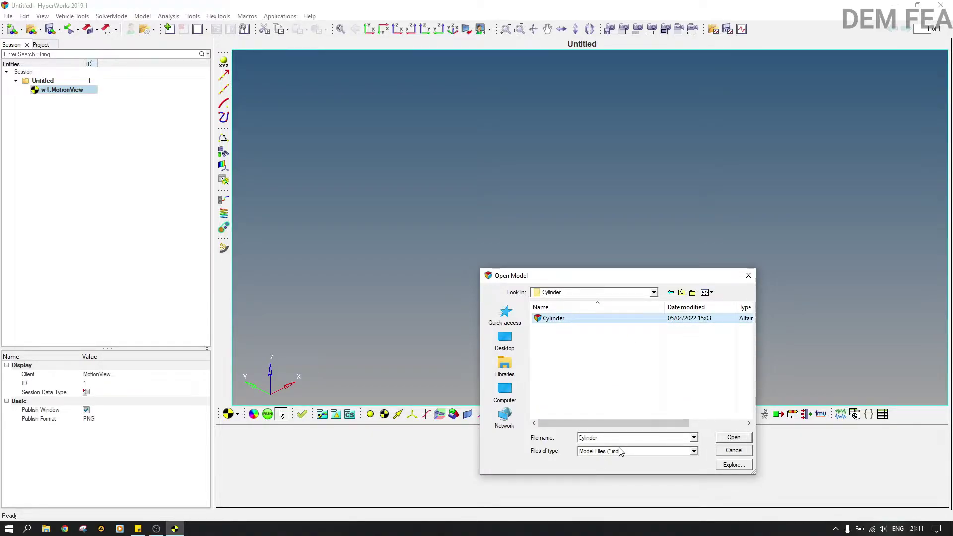
pyautogui.click(733, 437)
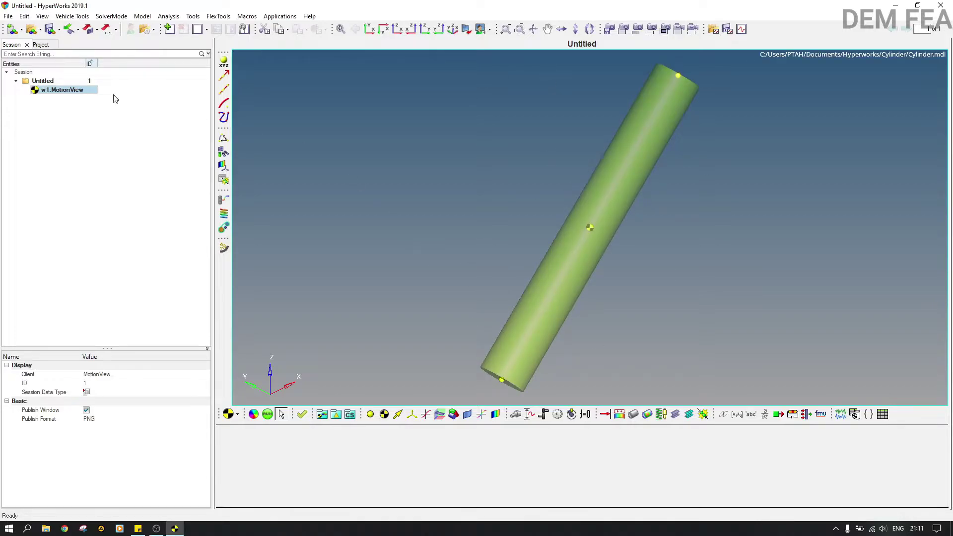
# Enable the initial translational velocity Vz for the Free Body Part and set it to 1500
pyautogui.click(49, 45)
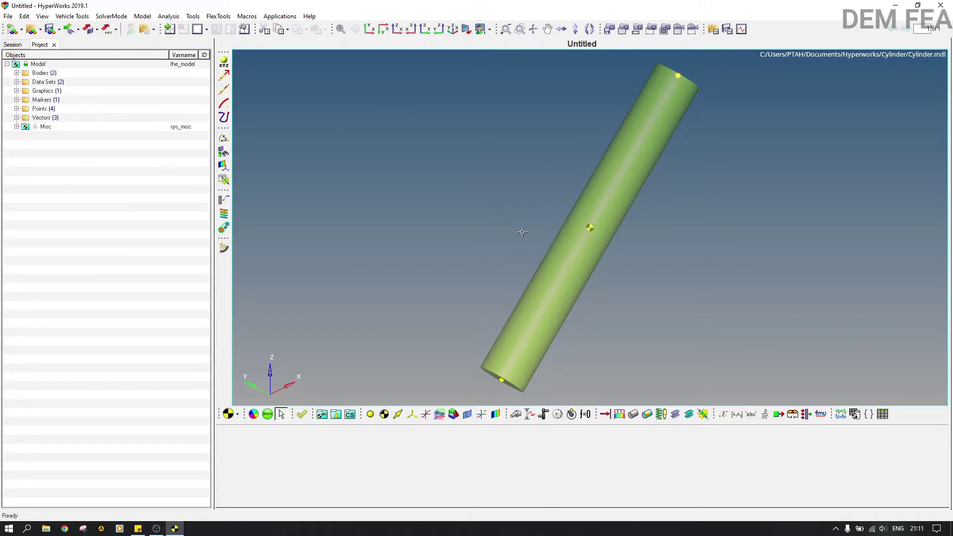
pyautogui.click(556, 221)
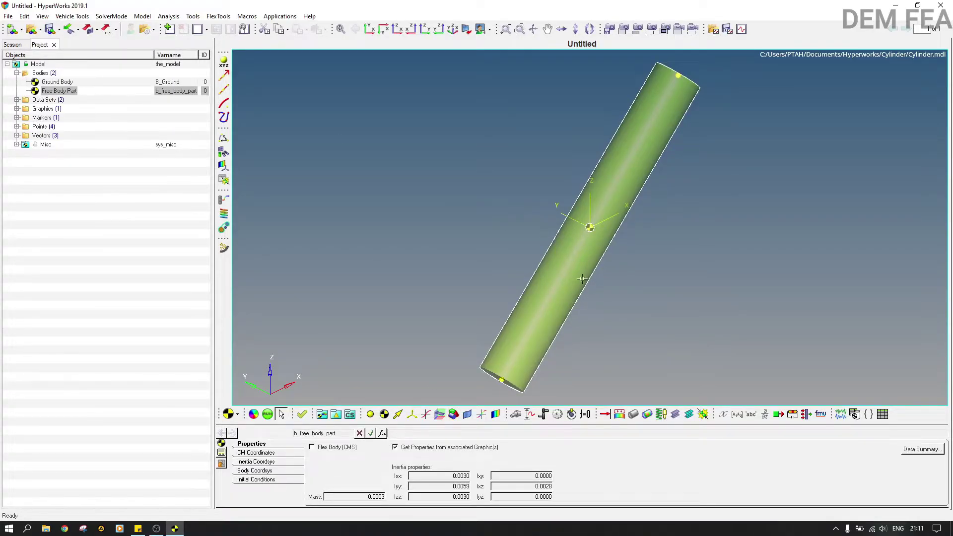
pyautogui.click(68, 93)
pyautogui.click(260, 480)
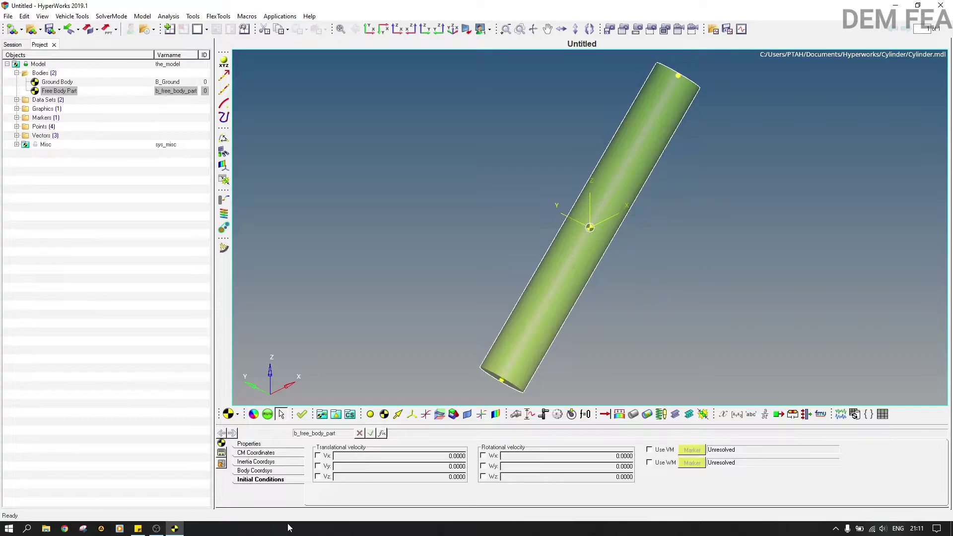
pyautogui.click(318, 476)
pyautogui.click(465, 477)
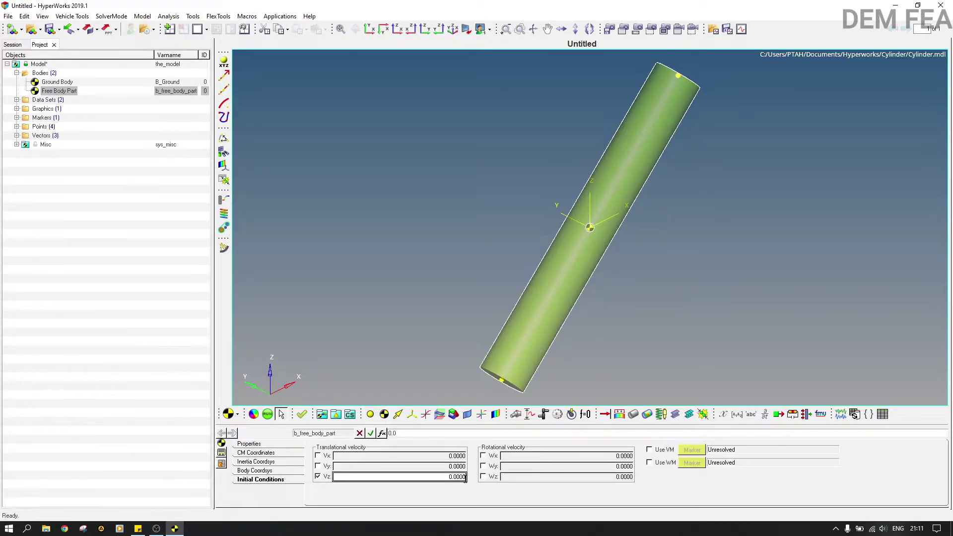
pyautogui.write('15')
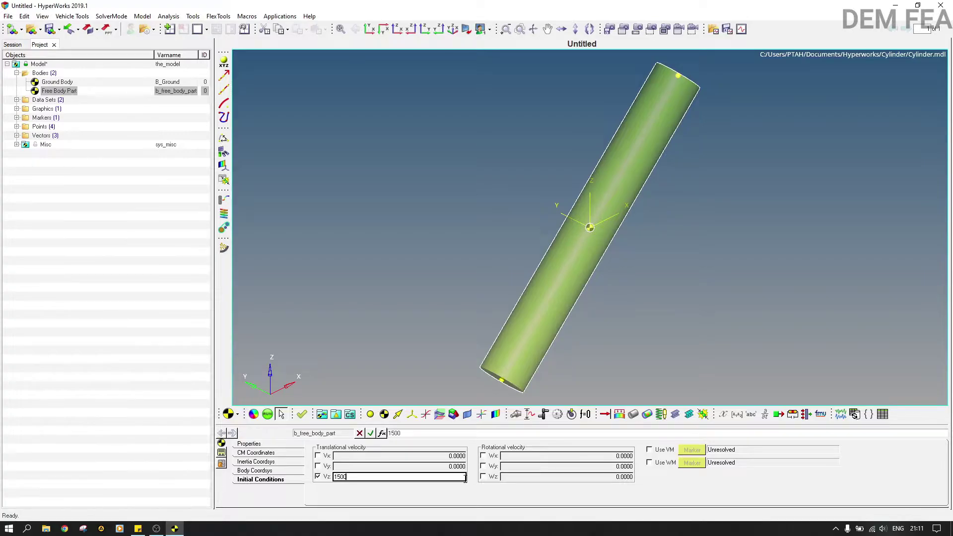
# Confirm the initial Vz velocity and enable the Free Body Part's body coordinate system with Point 2 as its origin
pyautogui.press('Return')
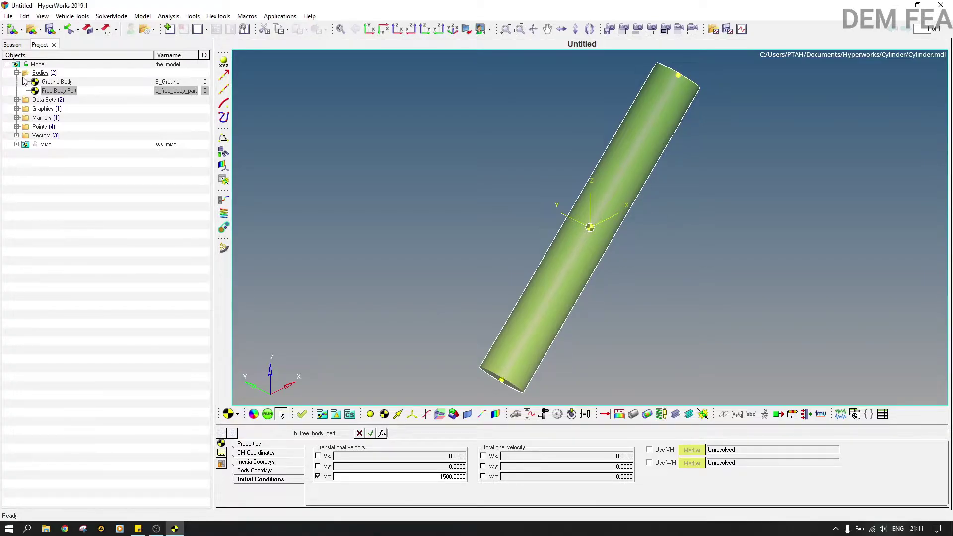
pyautogui.click(268, 471)
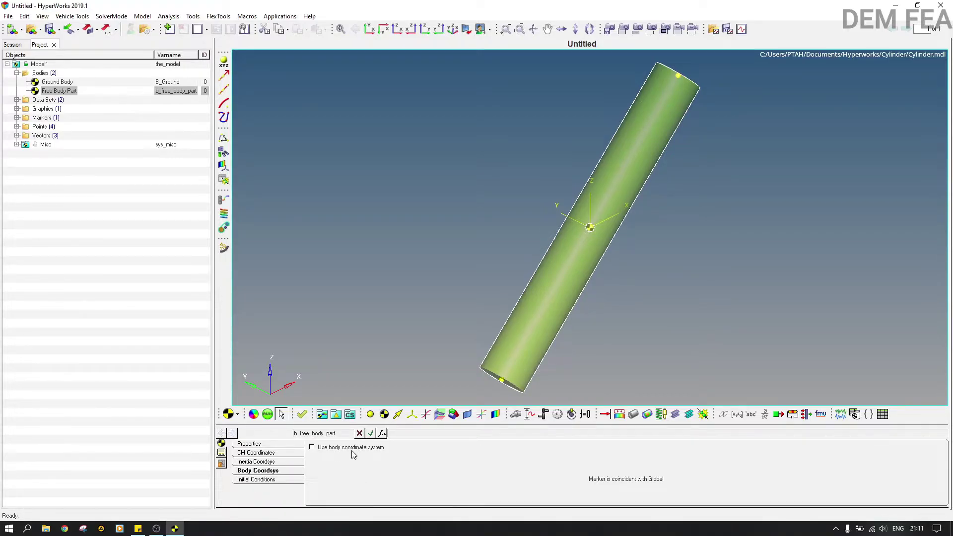
pyautogui.click(320, 447)
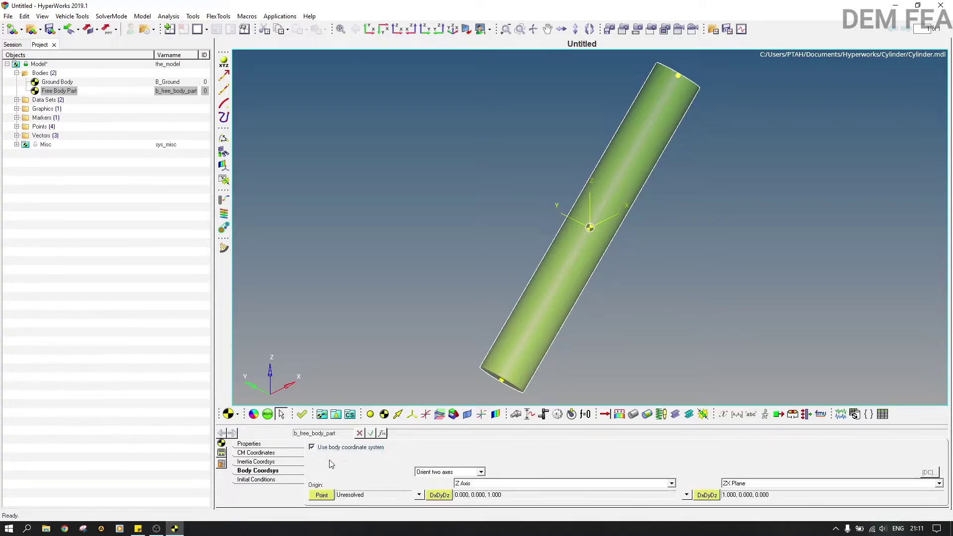
pyautogui.click(327, 499)
pyautogui.doubleClick(324, 496)
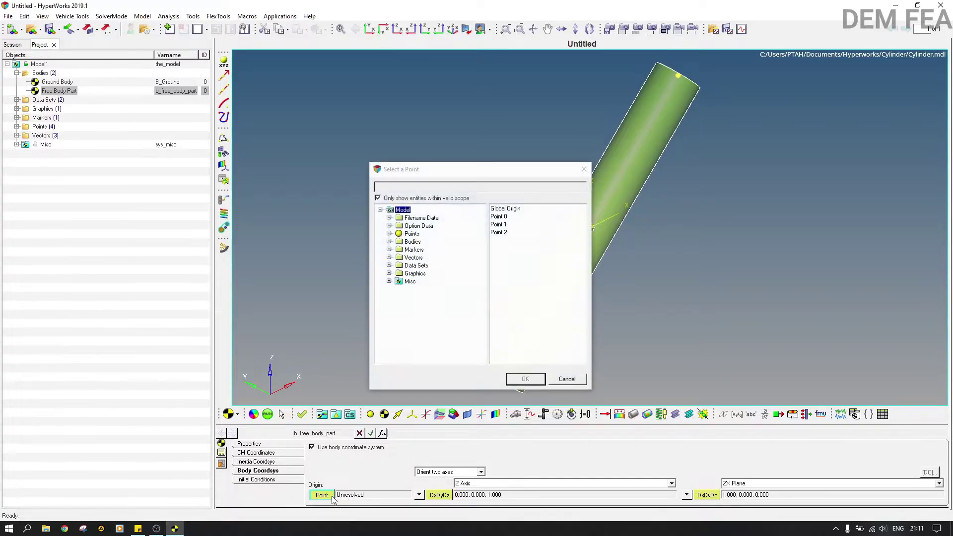
pyautogui.click(499, 233)
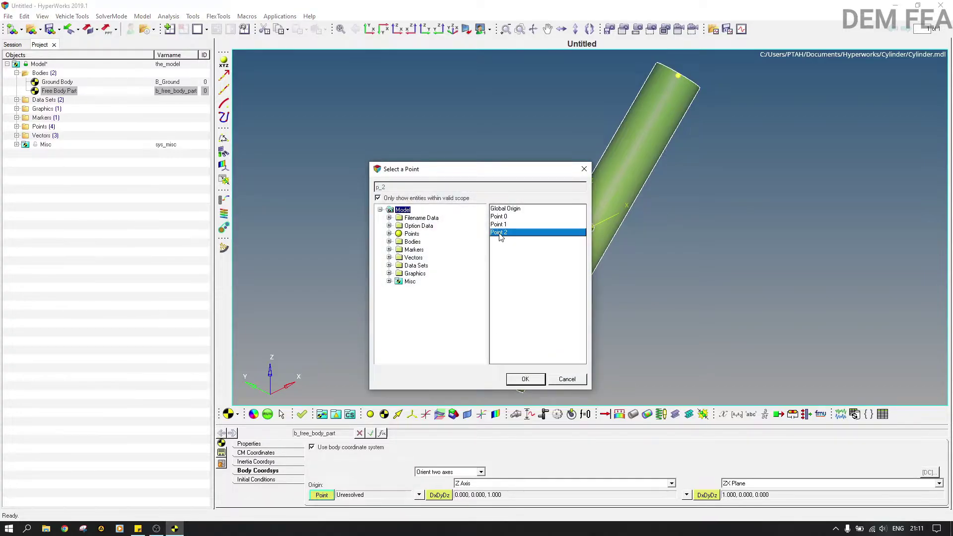
pyautogui.click(533, 383)
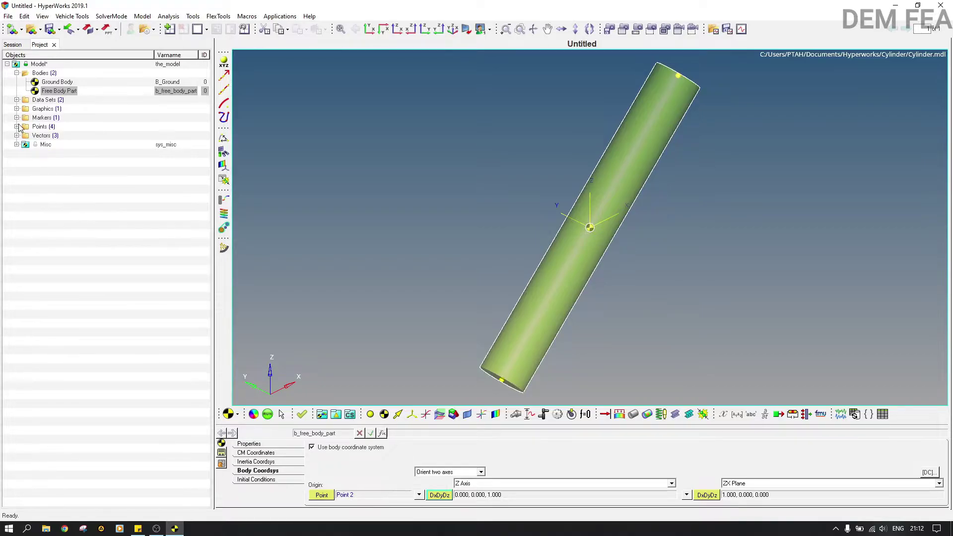
# Add a single output labelled Output 0 to the model and set its displacement to be measured on an Entity
pyautogui.click(839, 416)
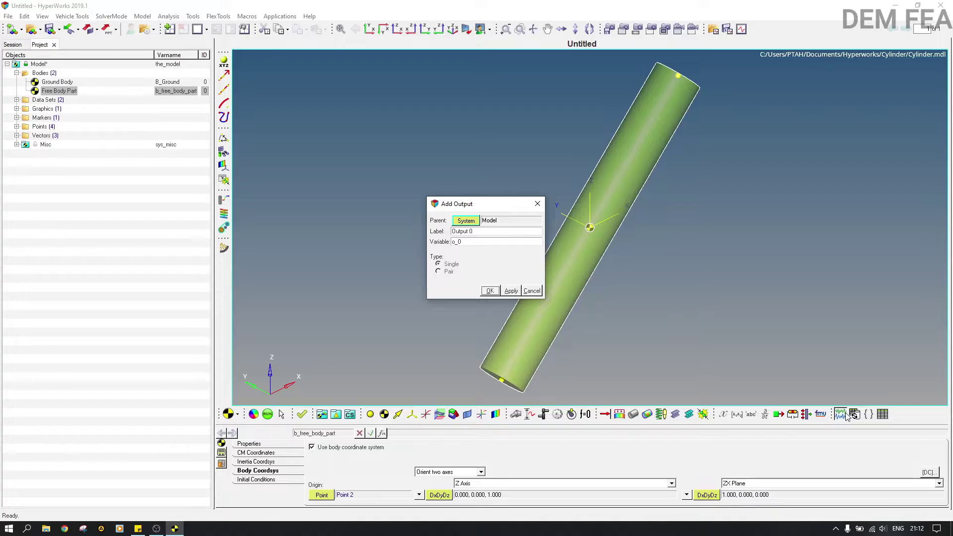
pyautogui.click(490, 291)
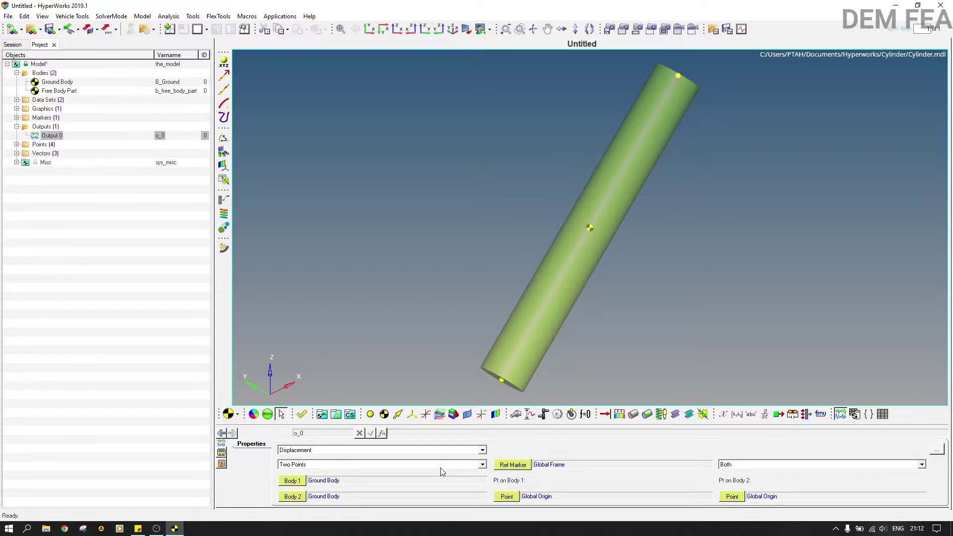
pyautogui.click(460, 465)
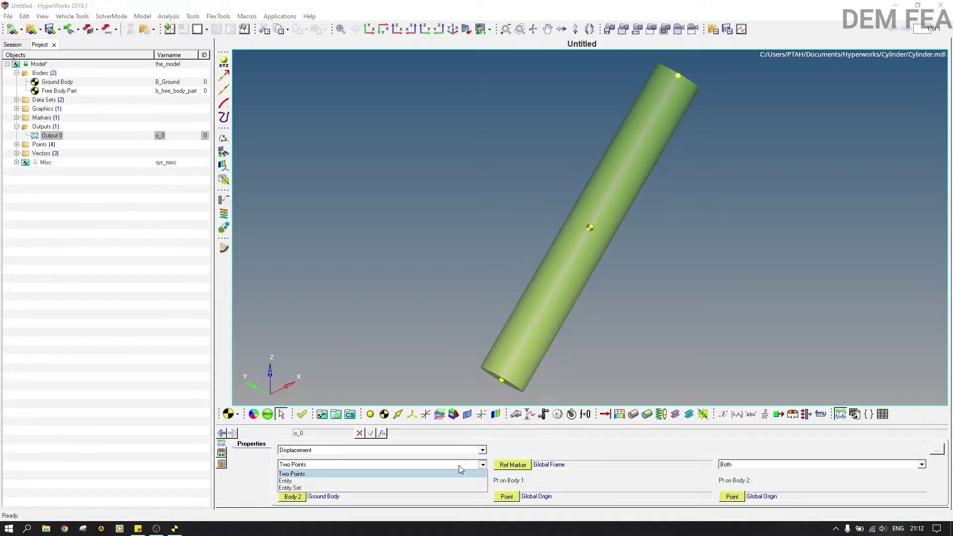
pyautogui.click(371, 481)
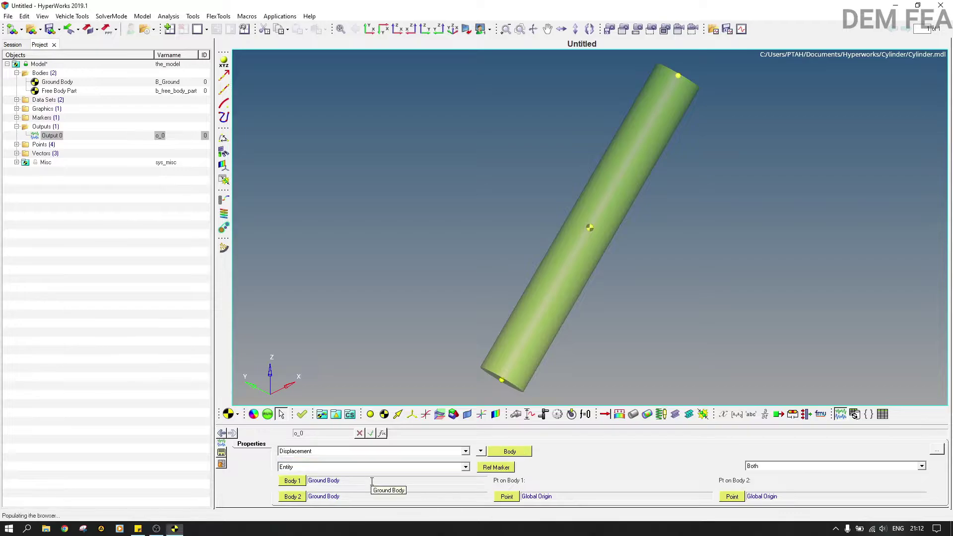
# Assign the Free Body Part as the output's body and keep the marker option at Both
pyautogui.click(519, 454)
pyautogui.click(519, 454)
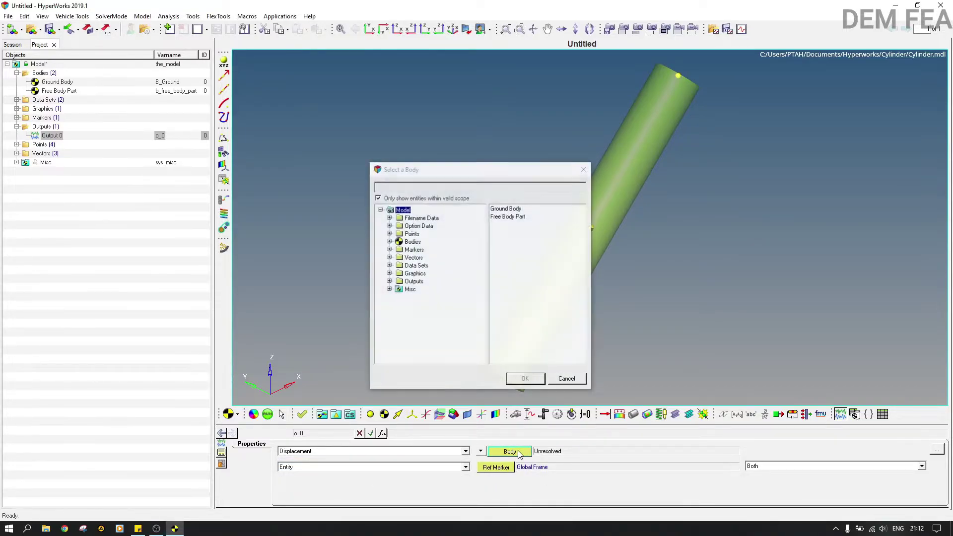
pyautogui.click(502, 217)
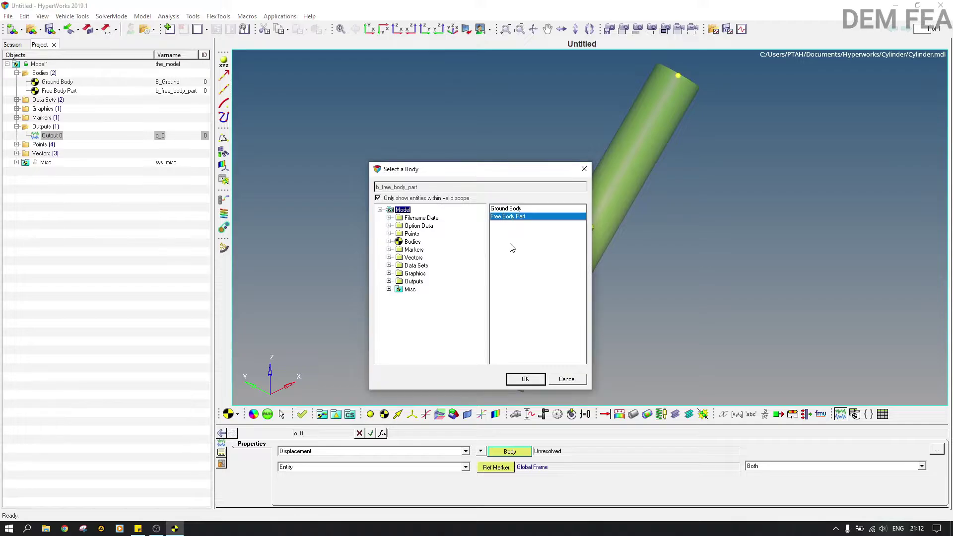
pyautogui.click(524, 380)
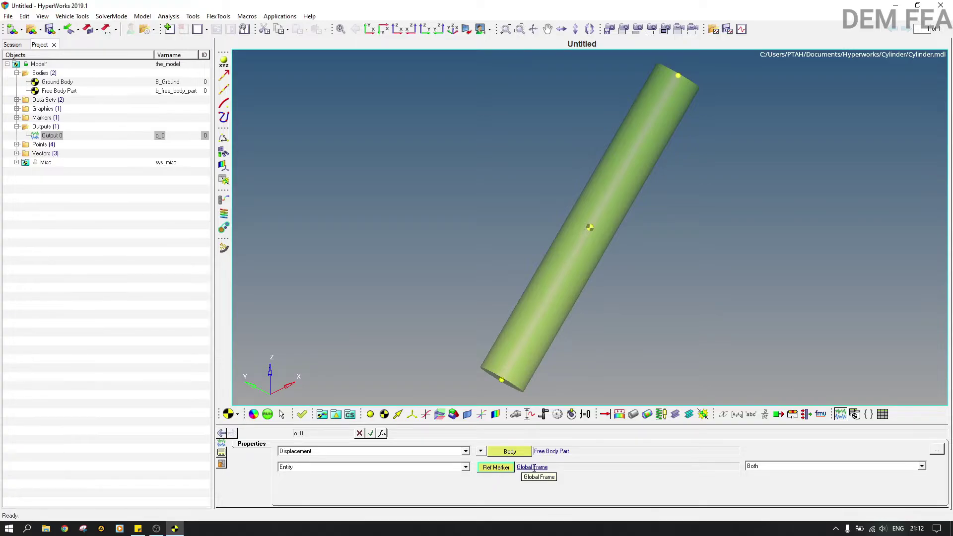
pyautogui.click(795, 467)
pyautogui.click(795, 466)
pyautogui.click(795, 466)
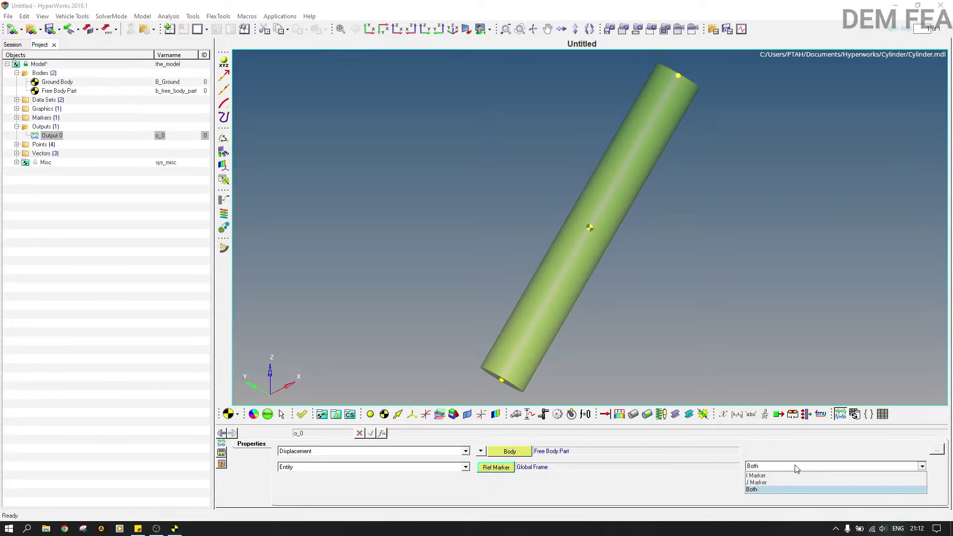
pyautogui.click(764, 490)
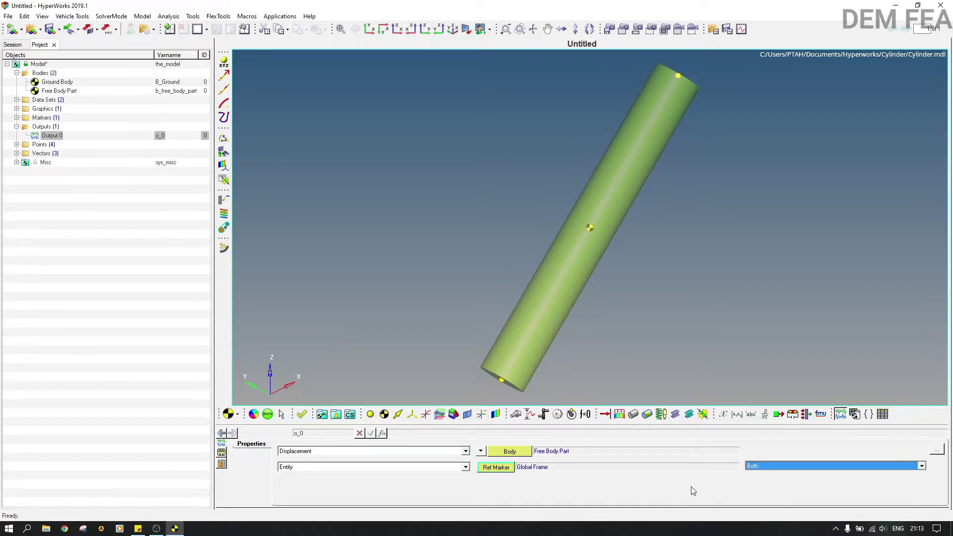
# Examine the Free Body Part's coordinate systems and initial conditions, the settings of Output 0 and the model's markers
pyautogui.click(222, 432)
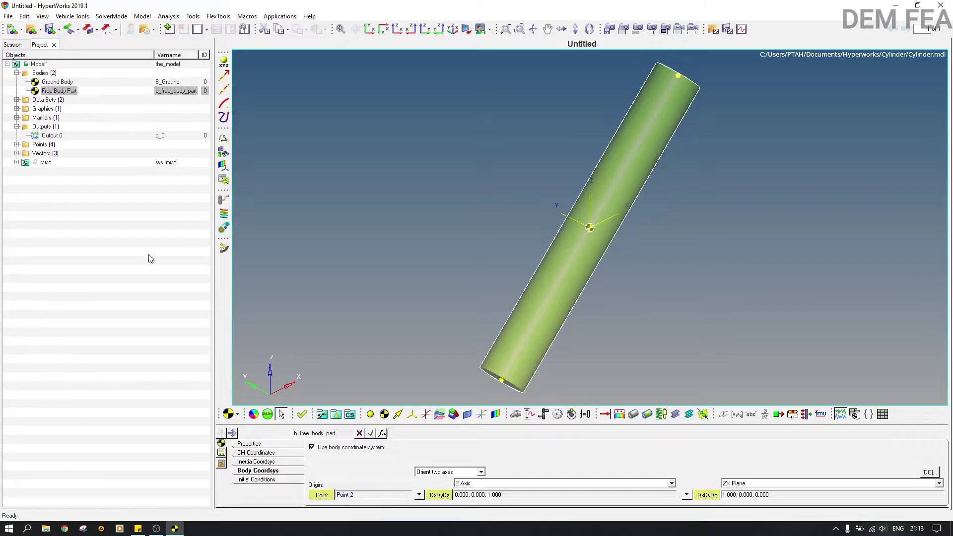
pyautogui.click(49, 136)
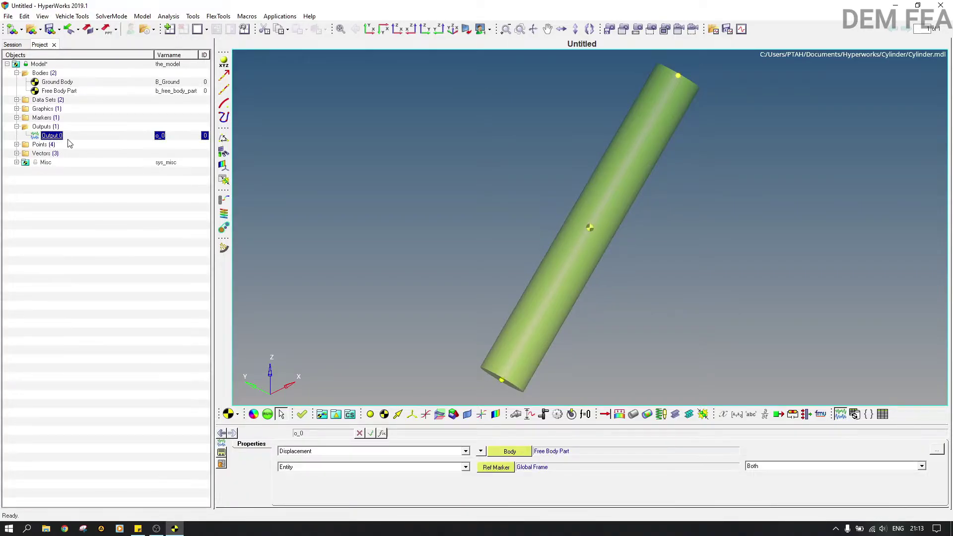
pyautogui.click(222, 433)
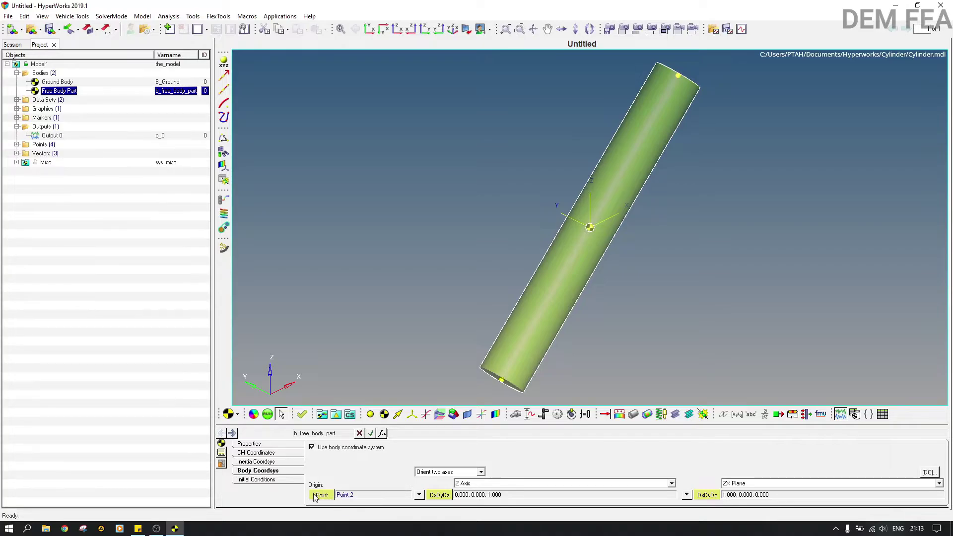
pyautogui.click(255, 481)
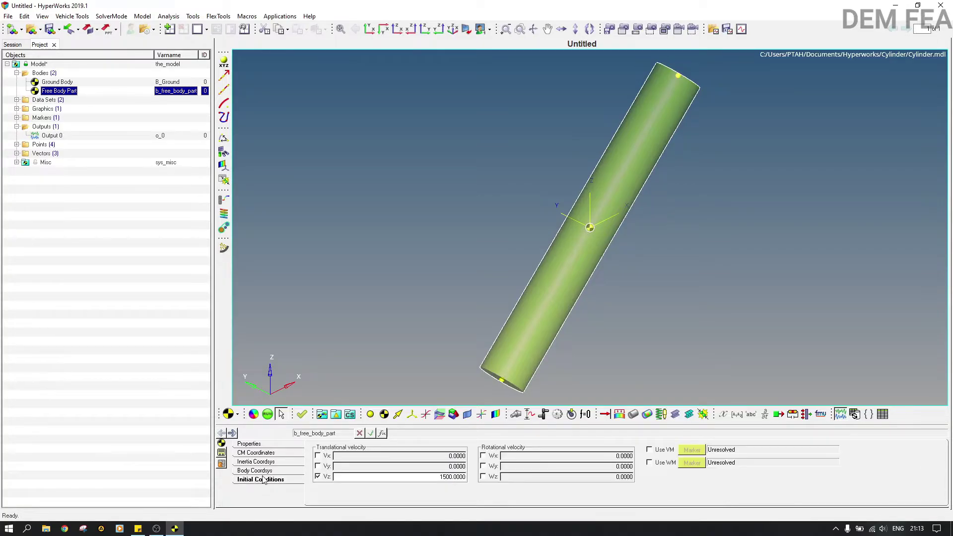
pyautogui.click(264, 471)
pyautogui.click(268, 454)
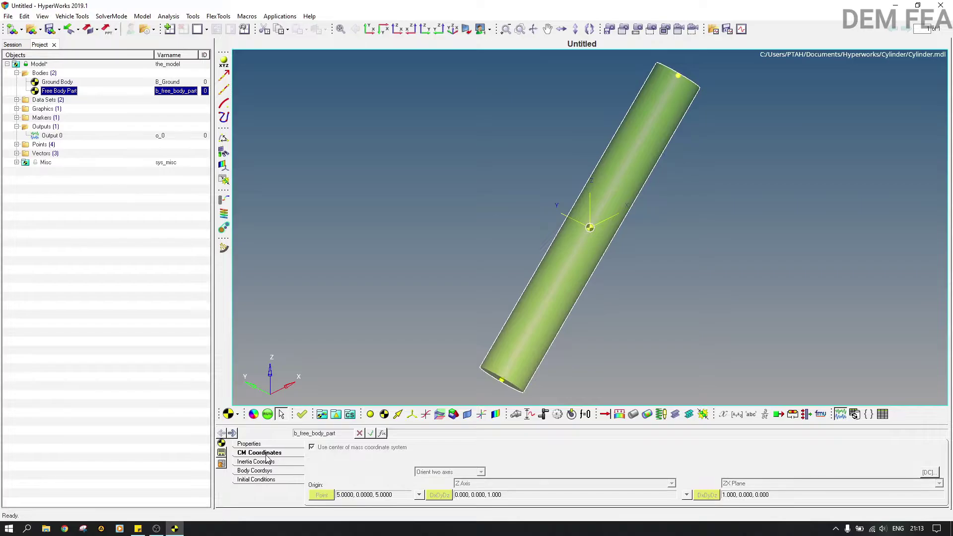
pyautogui.click(272, 463)
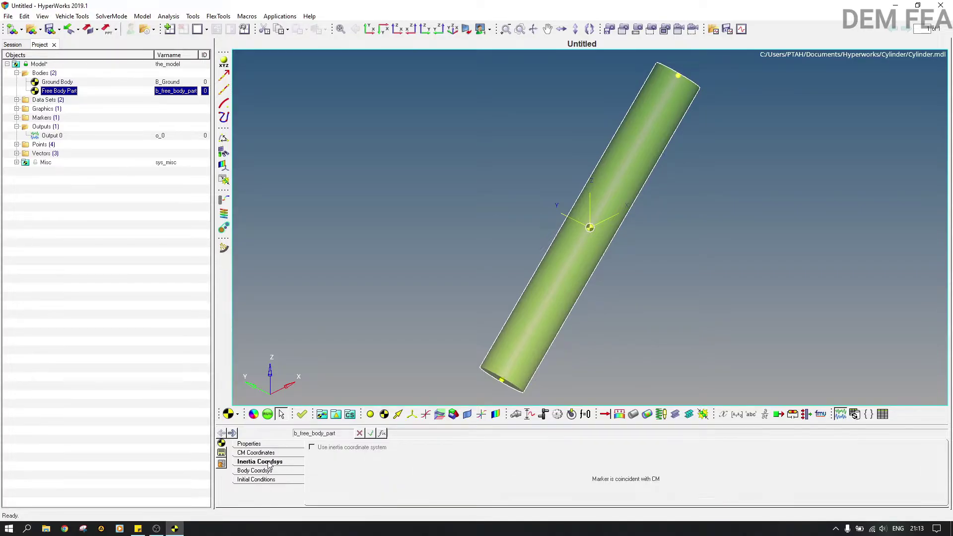
pyautogui.click(256, 471)
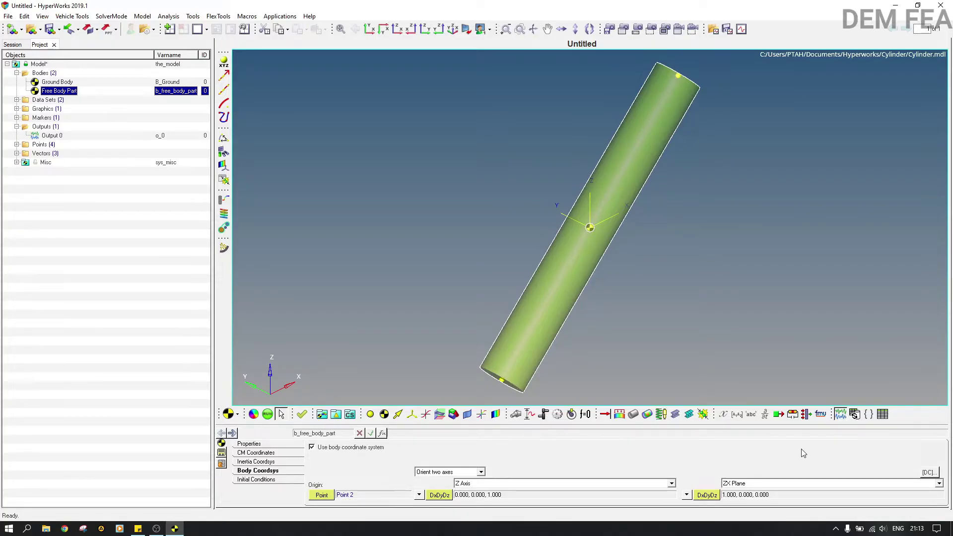
pyautogui.click(52, 136)
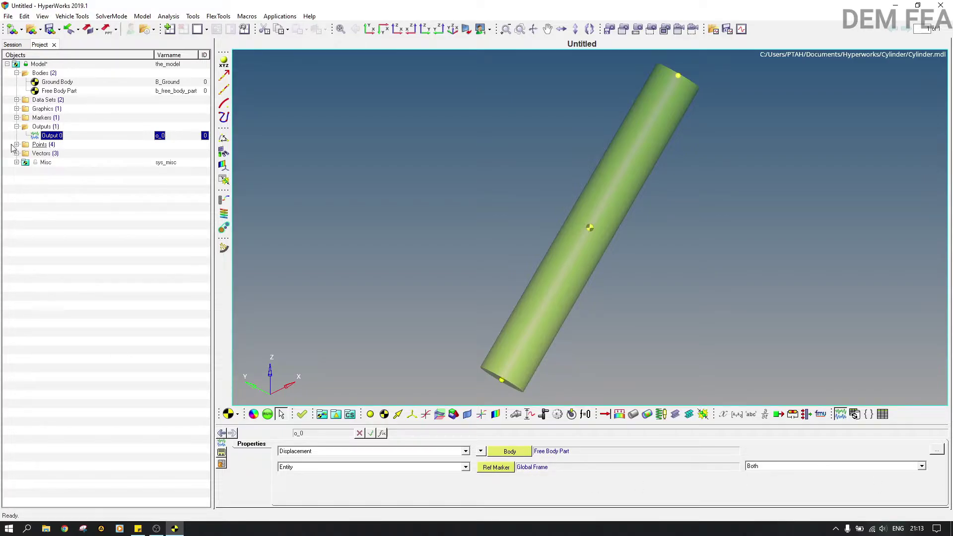
pyautogui.click(17, 117)
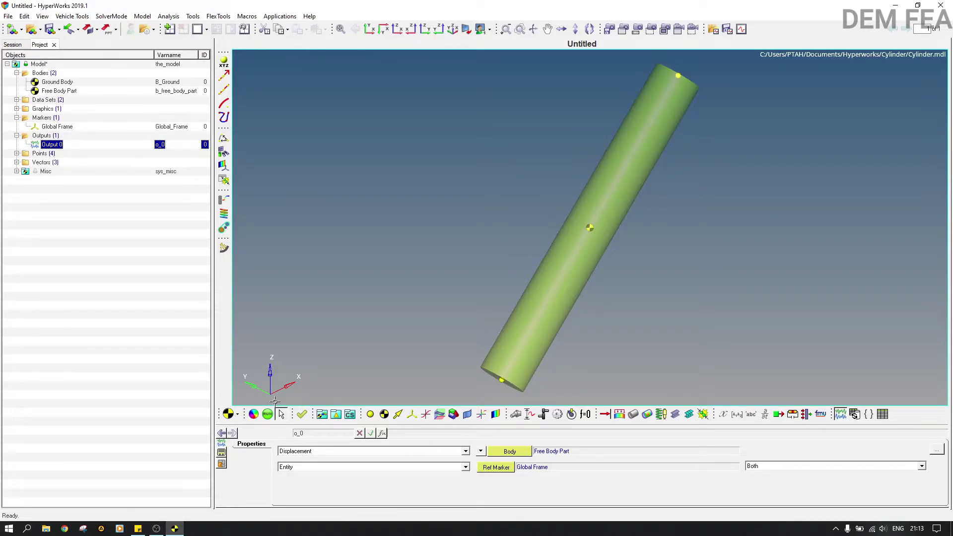
# Open the run settings and set the transient simulation's end time to 1
pyautogui.click(267, 414)
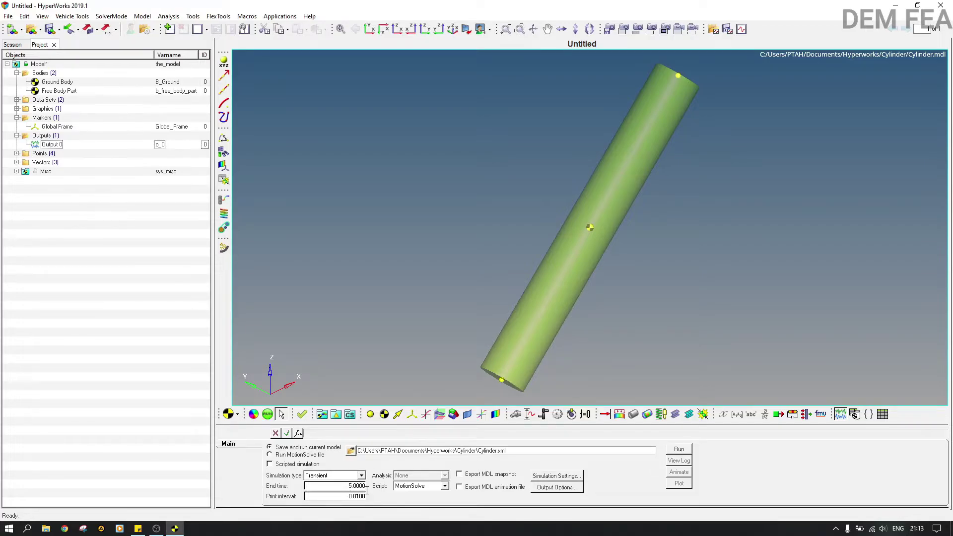
pyautogui.click(350, 486)
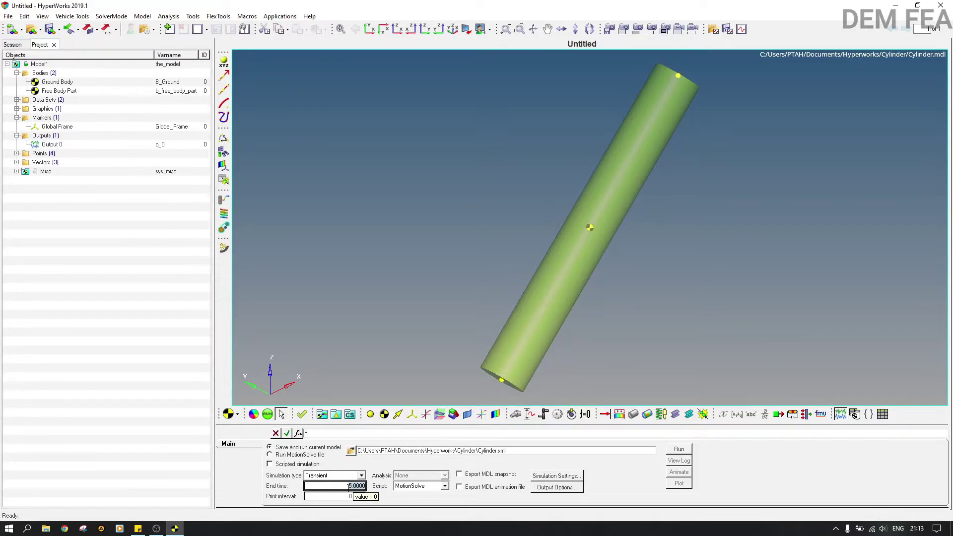
pyautogui.write('1')
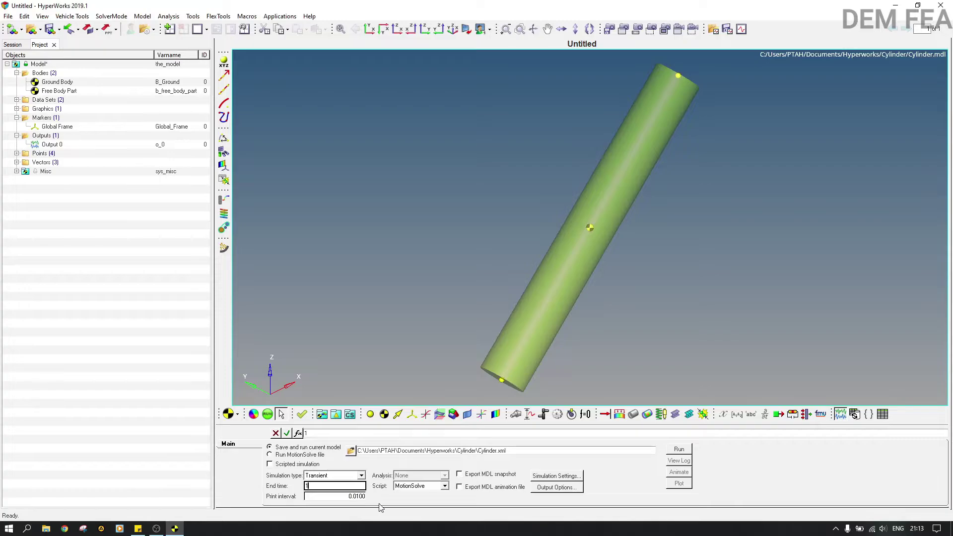
pyautogui.click(396, 504)
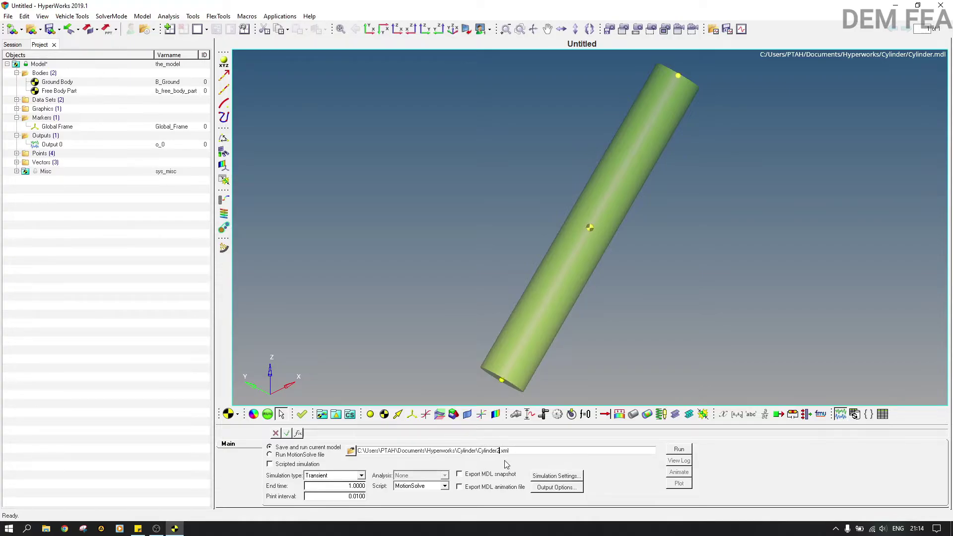
# Run the simulation with the output file named Cylinder2.xml, and close the solver and message windows
pyautogui.click(497, 450)
pyautogui.click(680, 453)
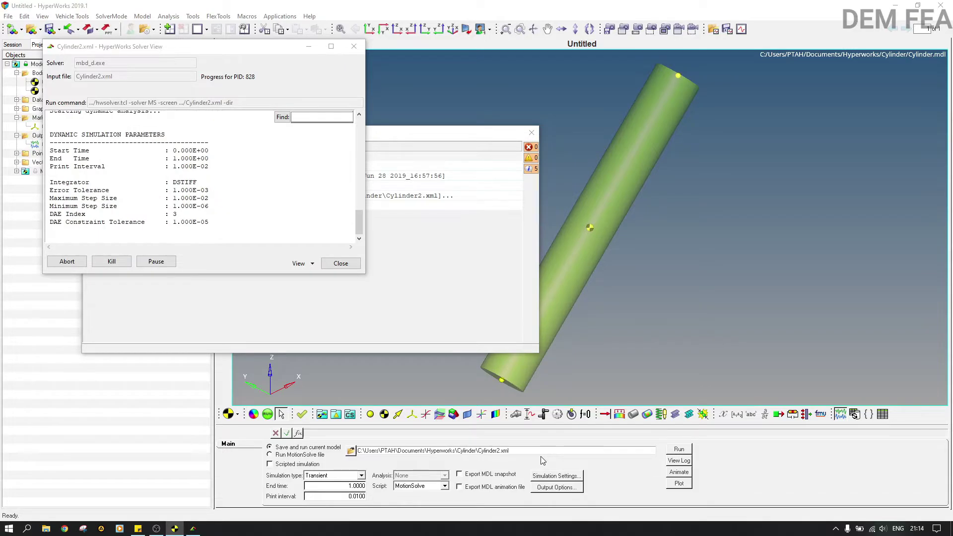
pyautogui.click(341, 263)
pyautogui.click(530, 133)
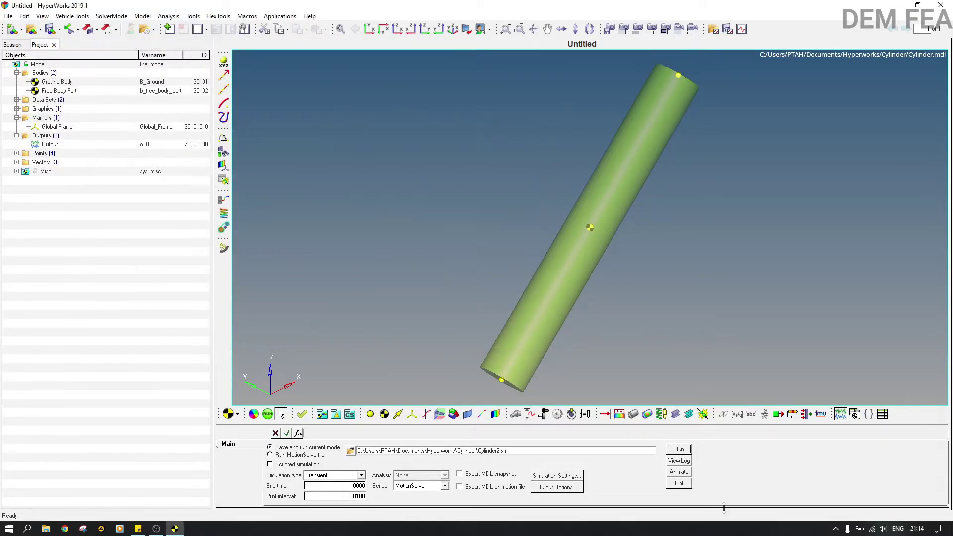
# Plot the DZ component of Marker Displacement over time for Output 0 on the Free Body Part
pyautogui.click(678, 484)
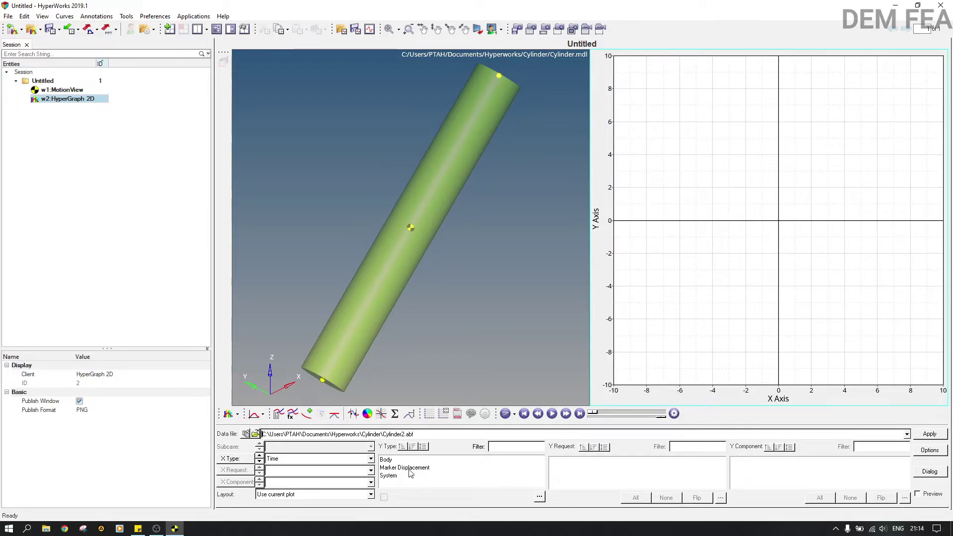
pyautogui.click(411, 468)
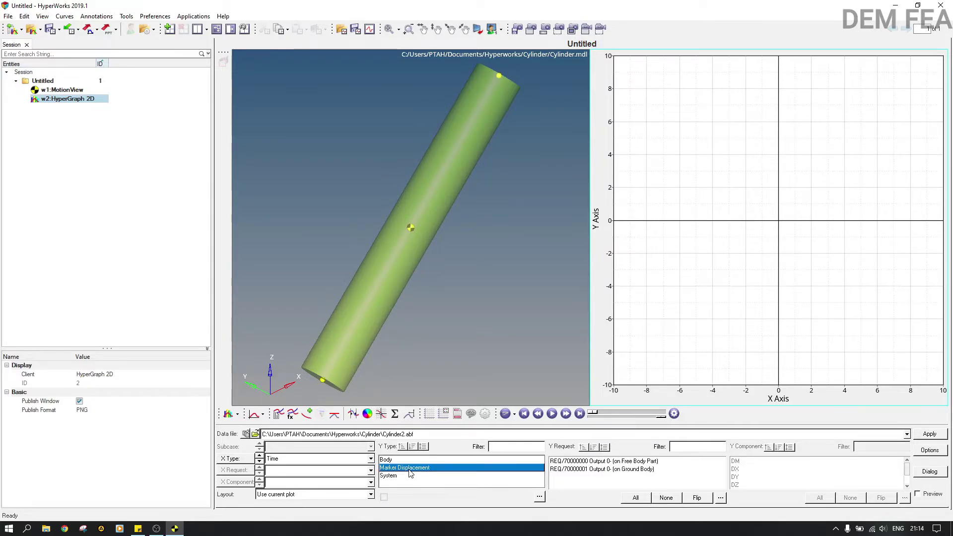
pyautogui.click(605, 461)
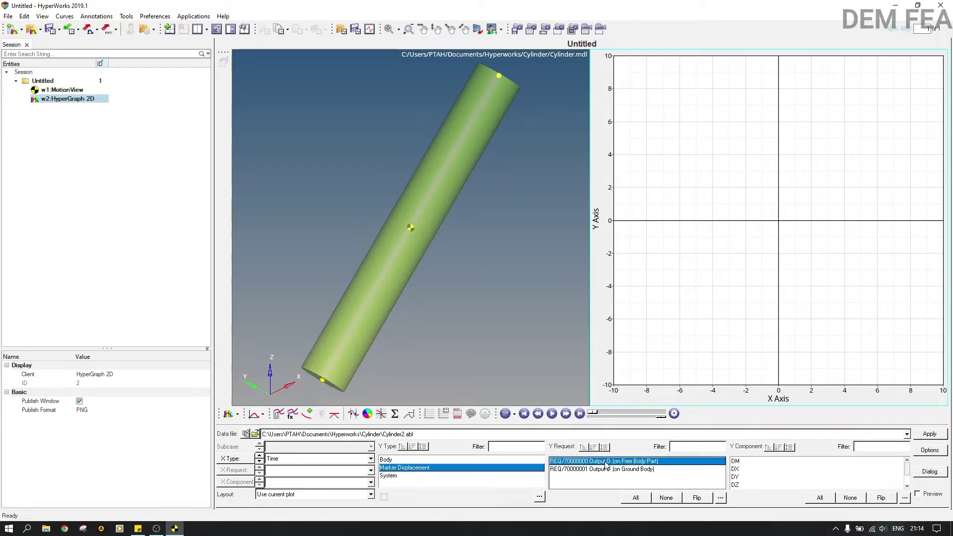
pyautogui.click(736, 486)
pyautogui.click(930, 434)
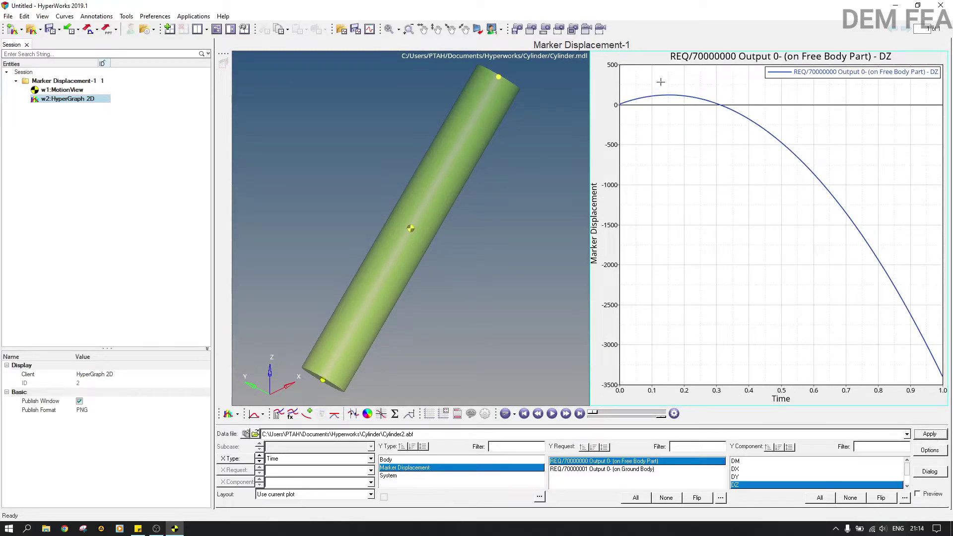
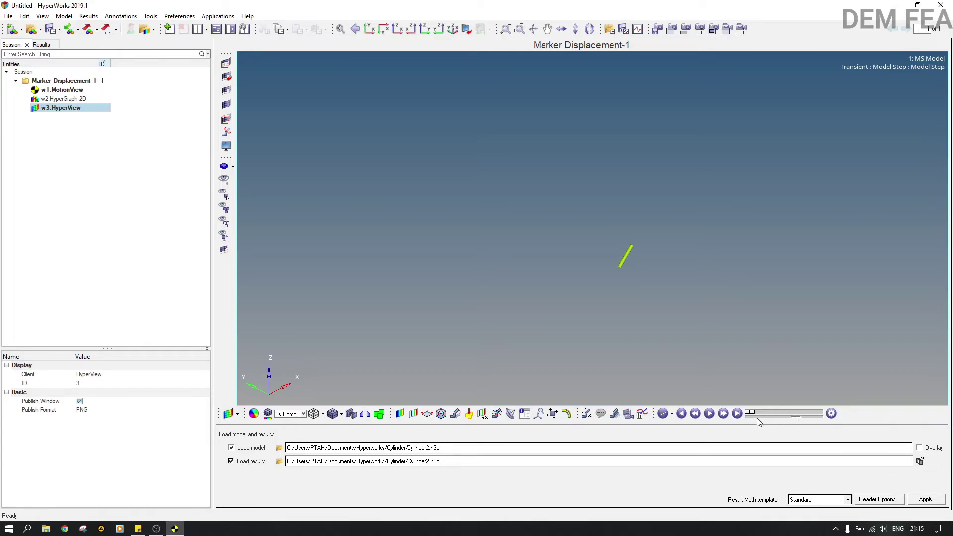
# Play the cylinder's motion animation at an adjusted speed, restore the three-window layout to view it beside the plot, and pause it
pyautogui.click(708, 414)
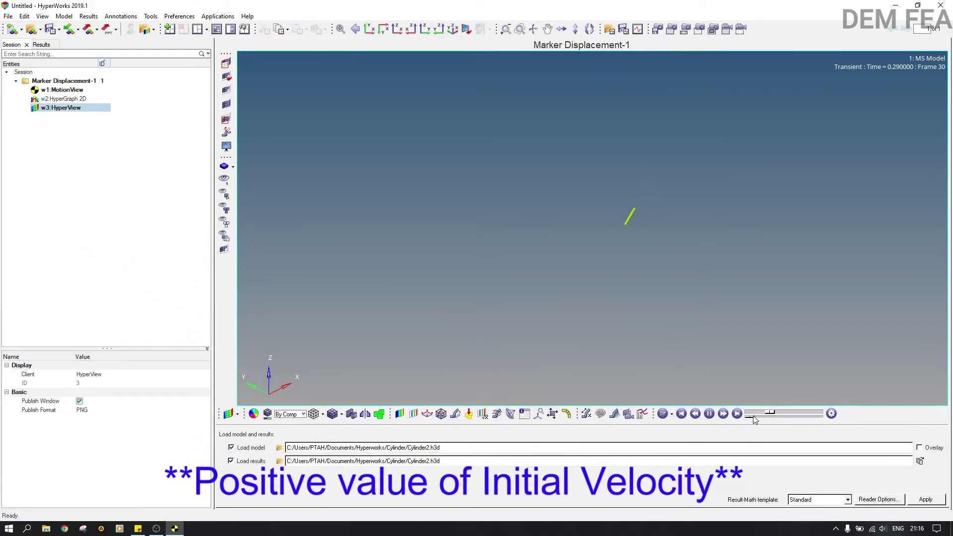
pyautogui.moveTo(751, 417); pyautogui.dragTo(761, 416)
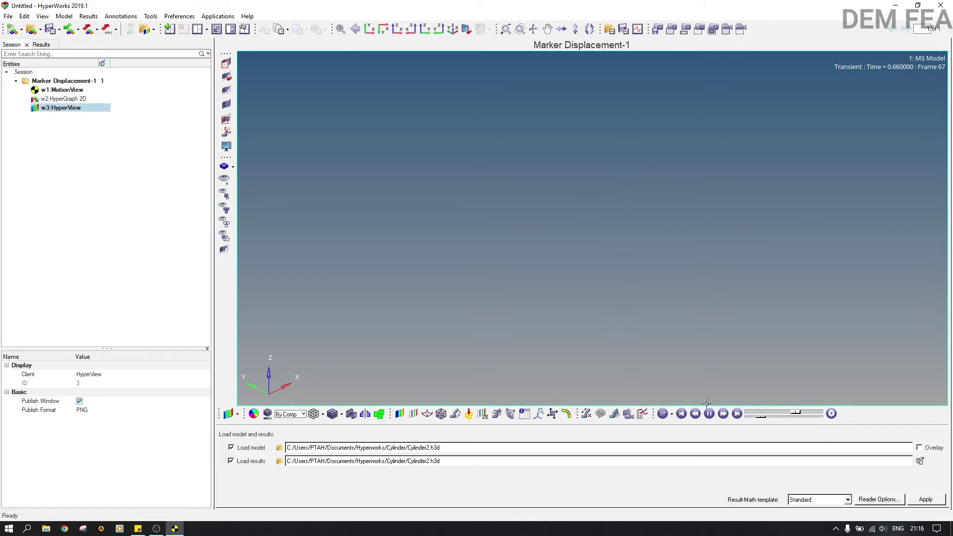
pyautogui.click(217, 30)
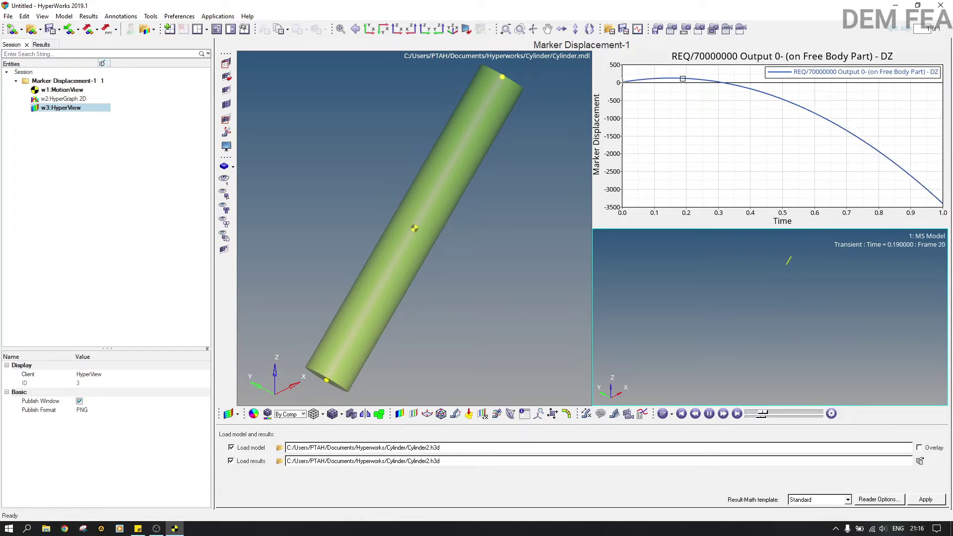
pyautogui.click(708, 414)
# Review the initial conditions of the Free Body Part in the MotionView model
pyautogui.click(373, 282)
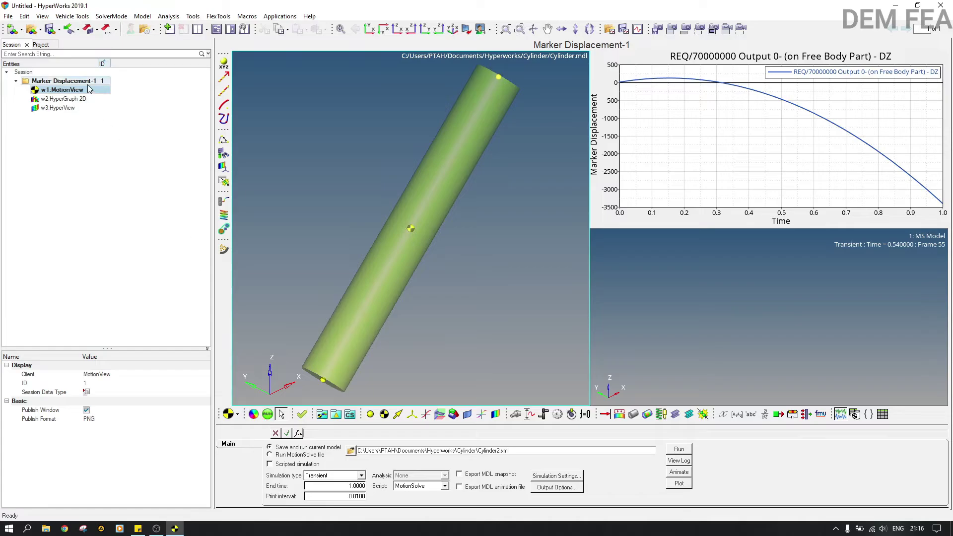
pyautogui.click(40, 44)
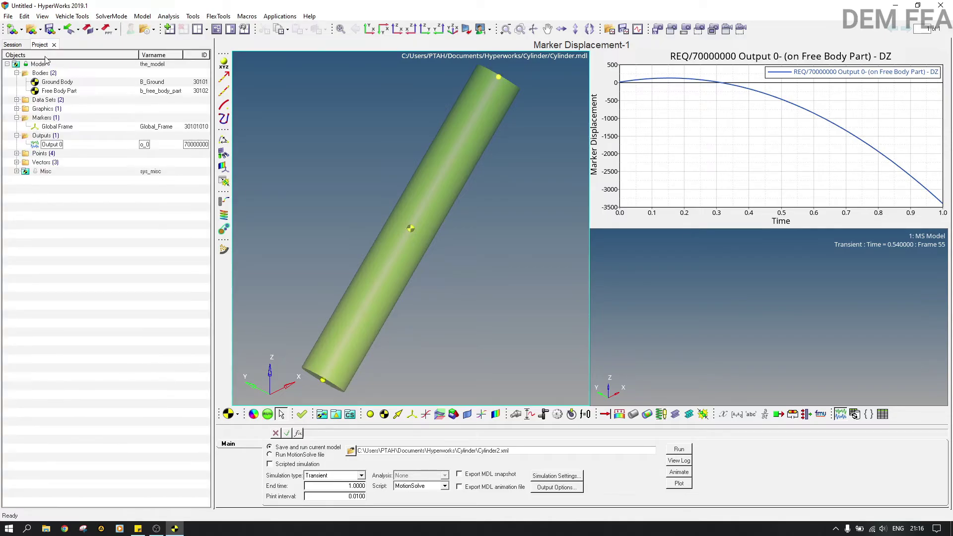
pyautogui.click(48, 92)
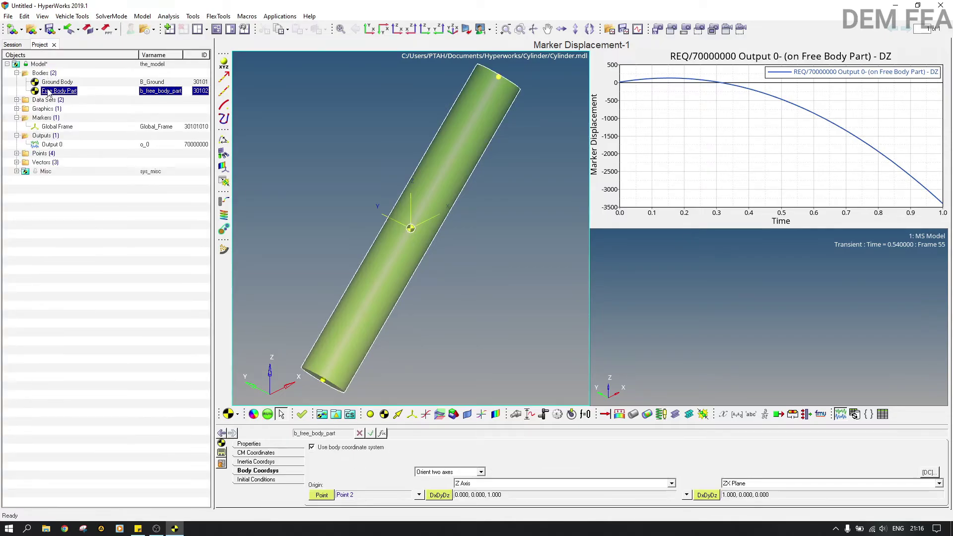
pyautogui.click(263, 479)
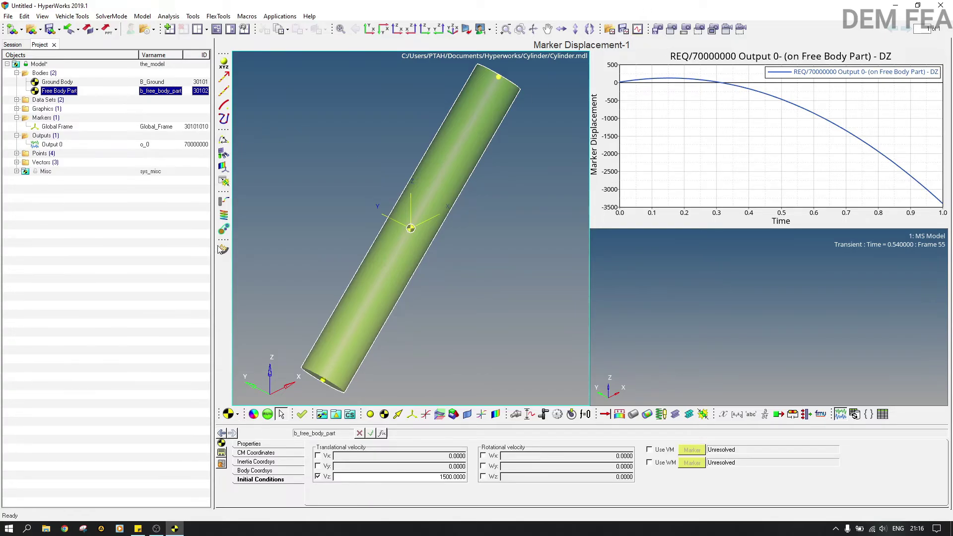
pyautogui.click(267, 413)
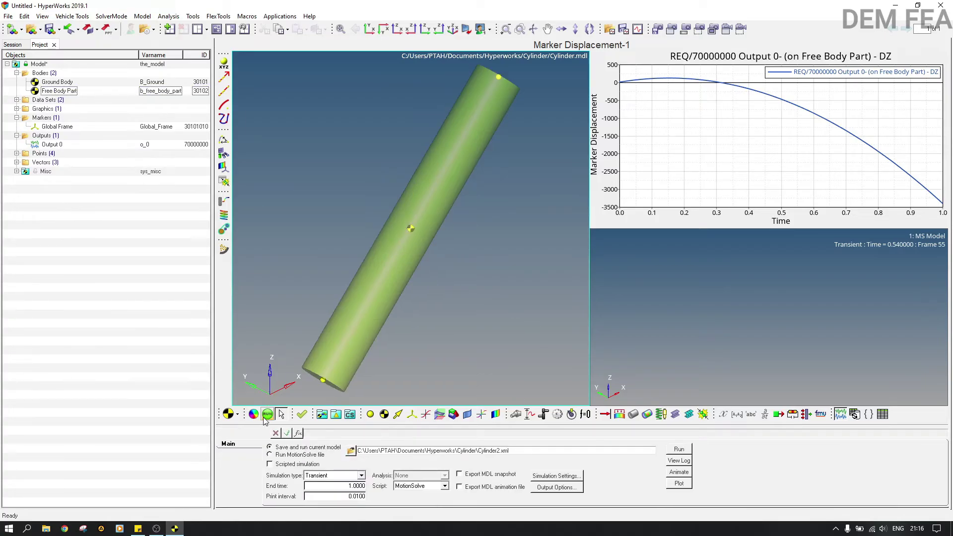
pyautogui.click(351, 451)
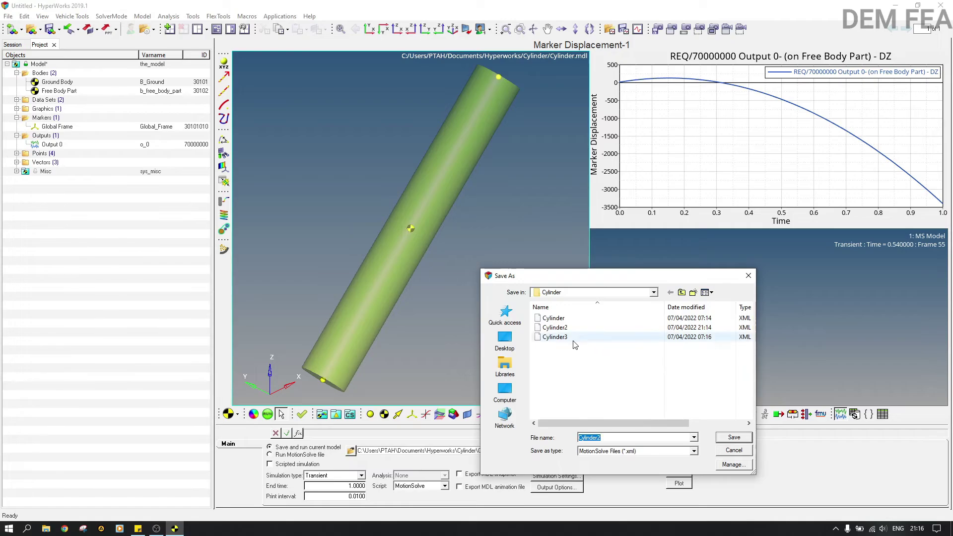
pyautogui.click(565, 318)
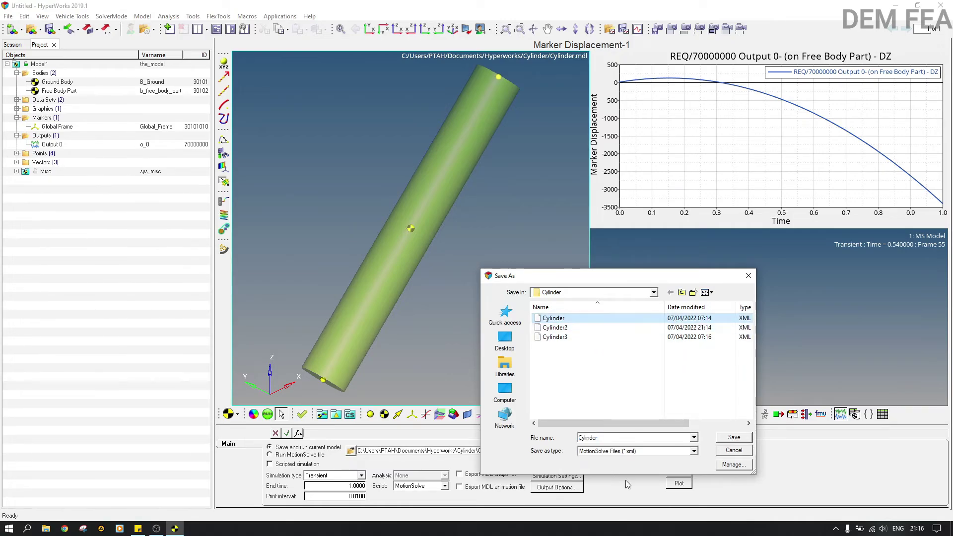
pyautogui.click(734, 438)
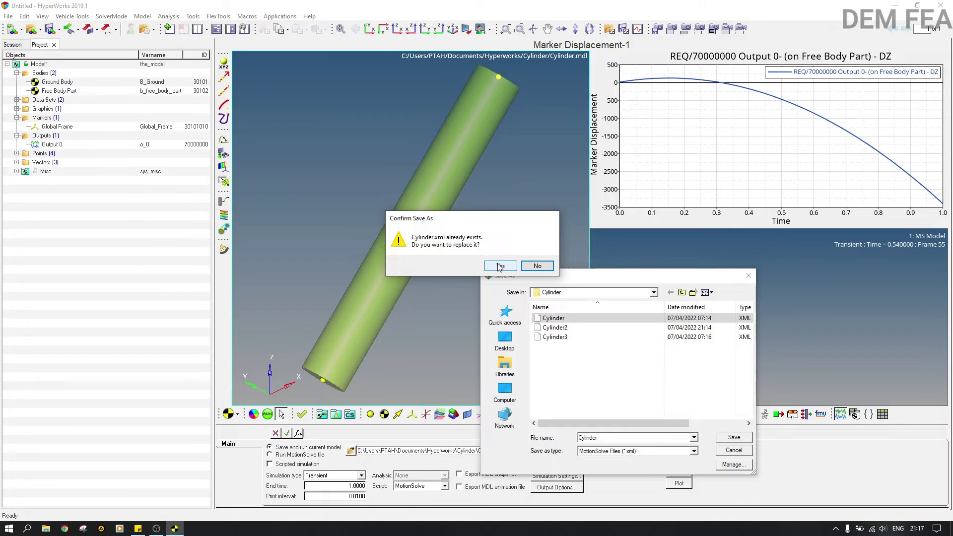
pyautogui.click(537, 266)
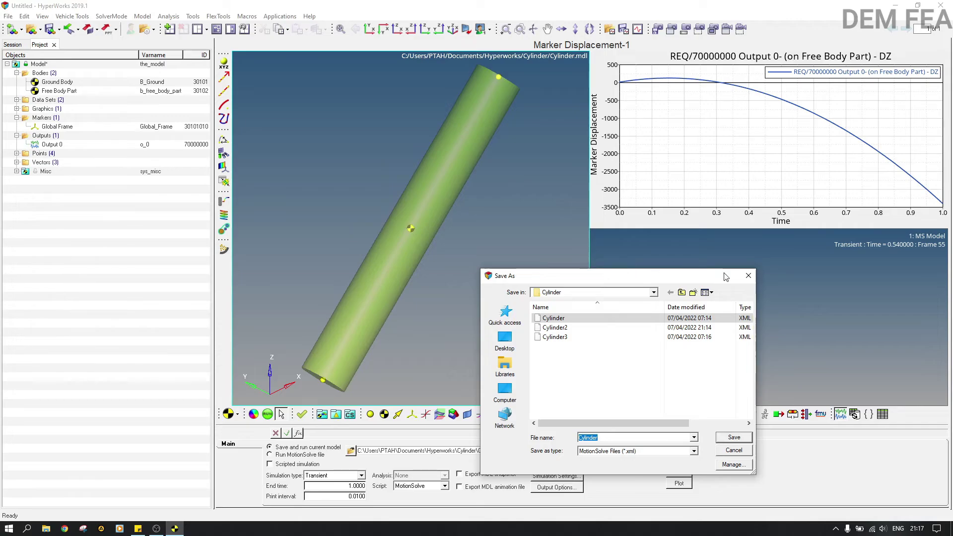
pyautogui.click(747, 275)
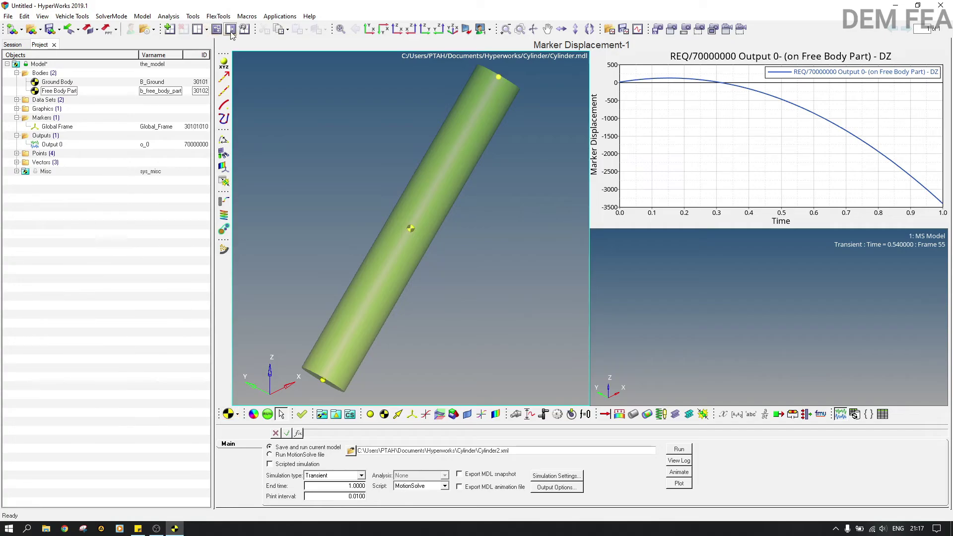
# Change the page to a two-by-two window layout and set the new empty window to HyperGraph 2D
pyautogui.click(205, 29)
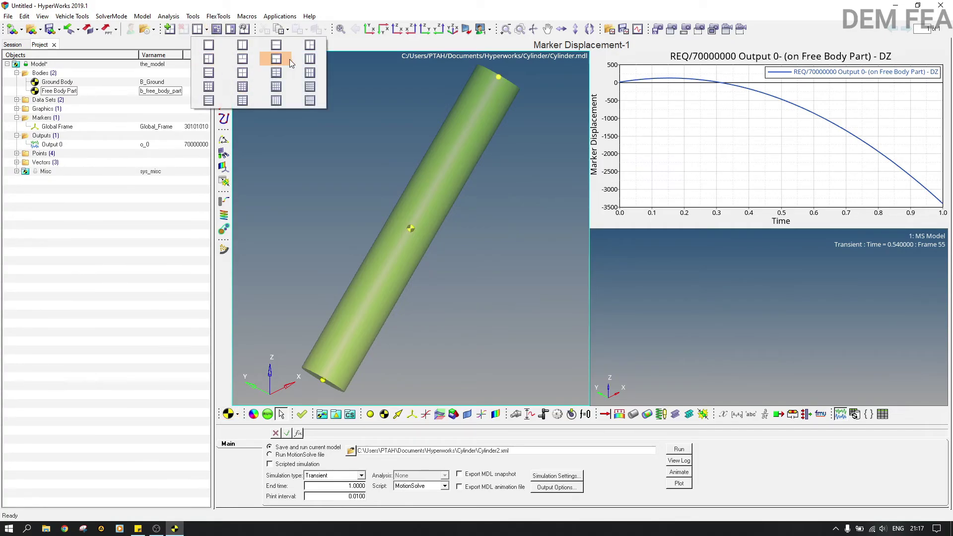
pyautogui.click(236, 76)
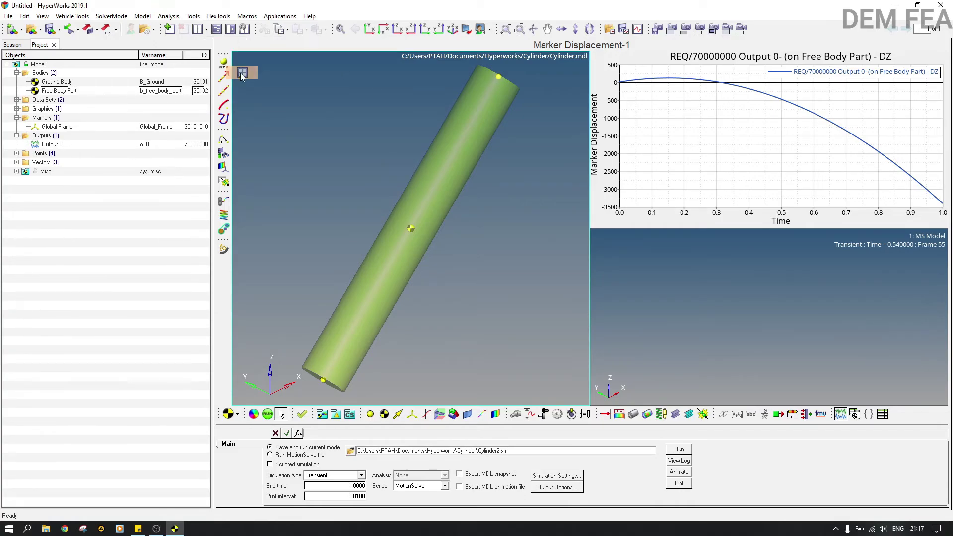
pyautogui.click(430, 324)
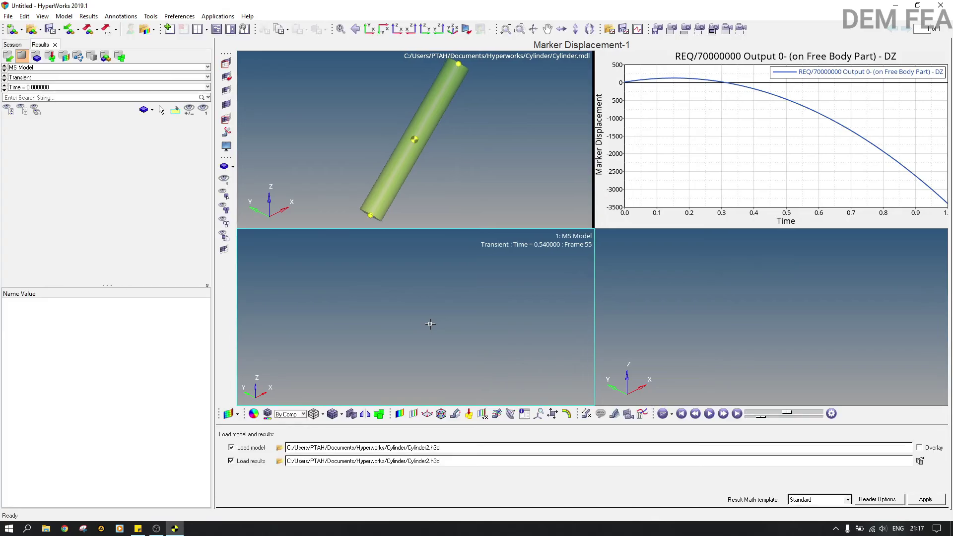
pyautogui.click(662, 315)
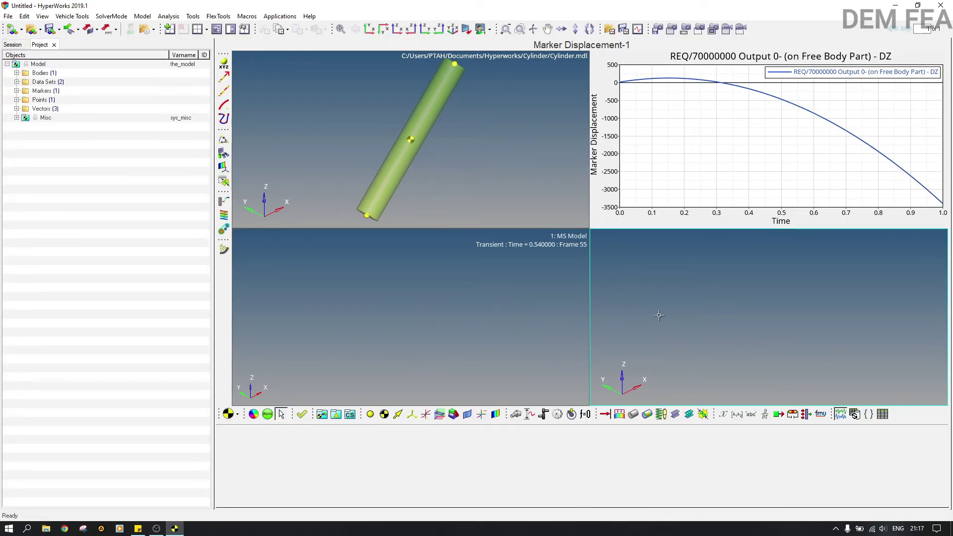
pyautogui.click(236, 414)
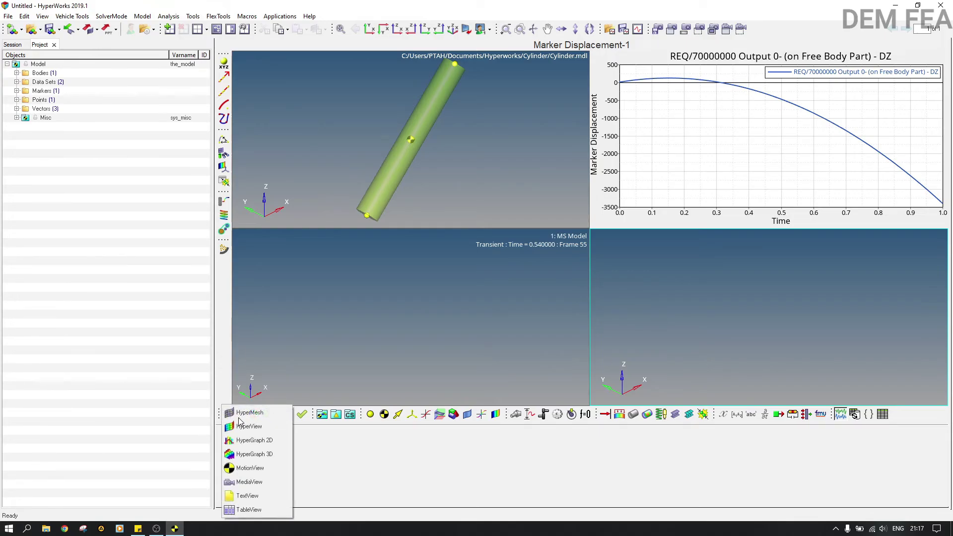
pyautogui.click(266, 447)
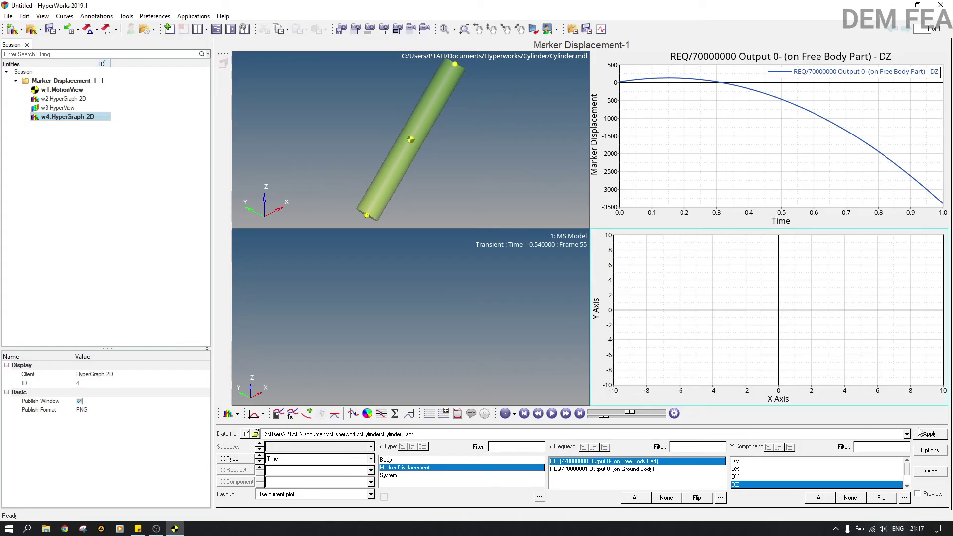
# Load Cylinder.abf as the data file and plot the Body Z component of Part/30102 Free Body Part over time in the new window
pyautogui.click(256, 434)
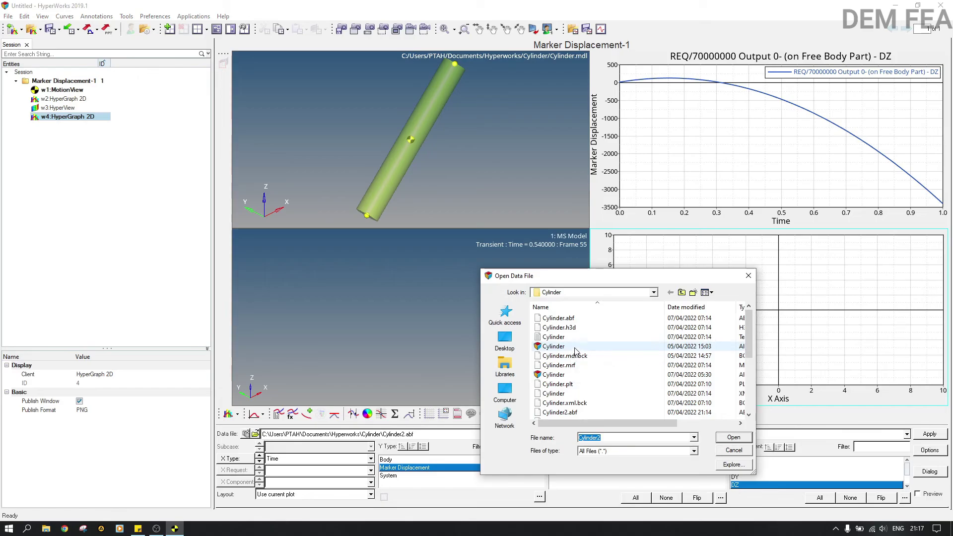
pyautogui.click(558, 318)
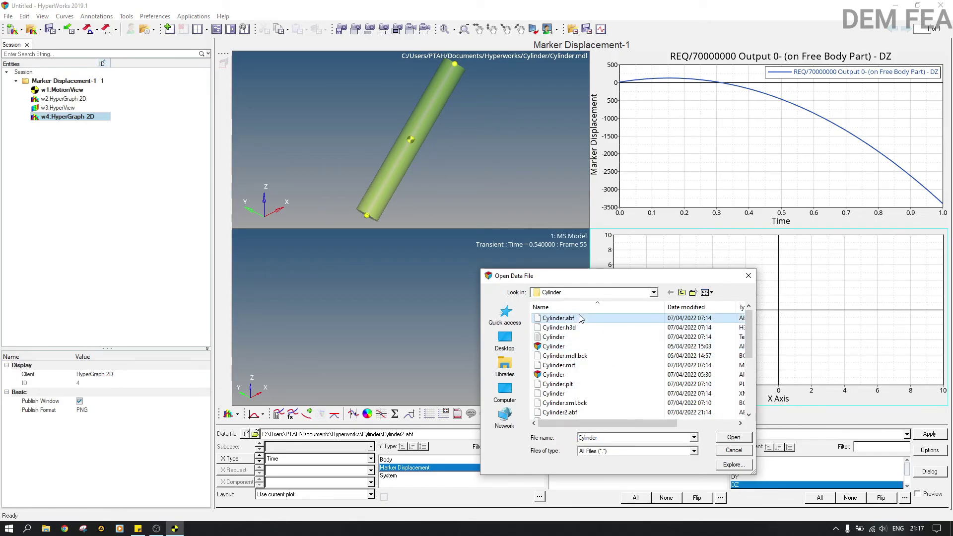
pyautogui.click(732, 437)
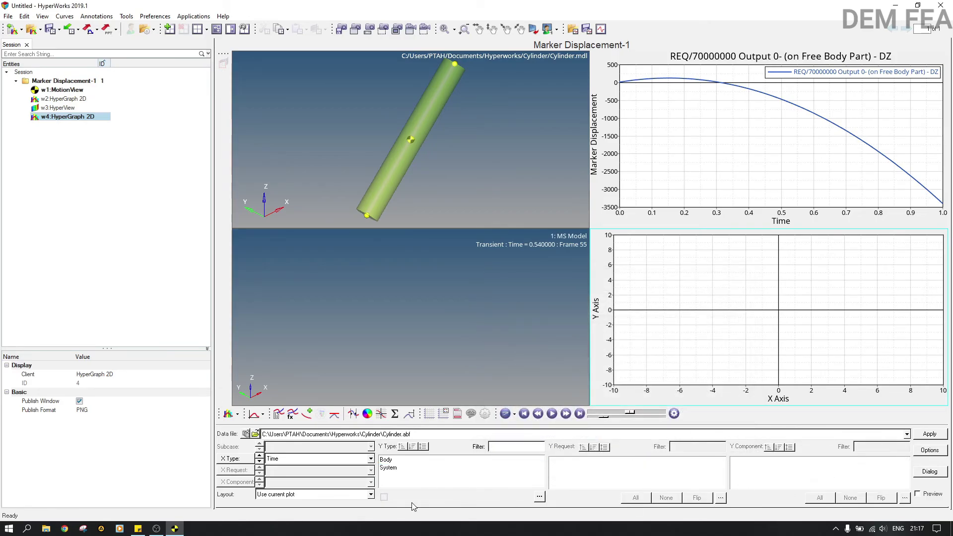
pyautogui.click(388, 462)
pyautogui.click(589, 469)
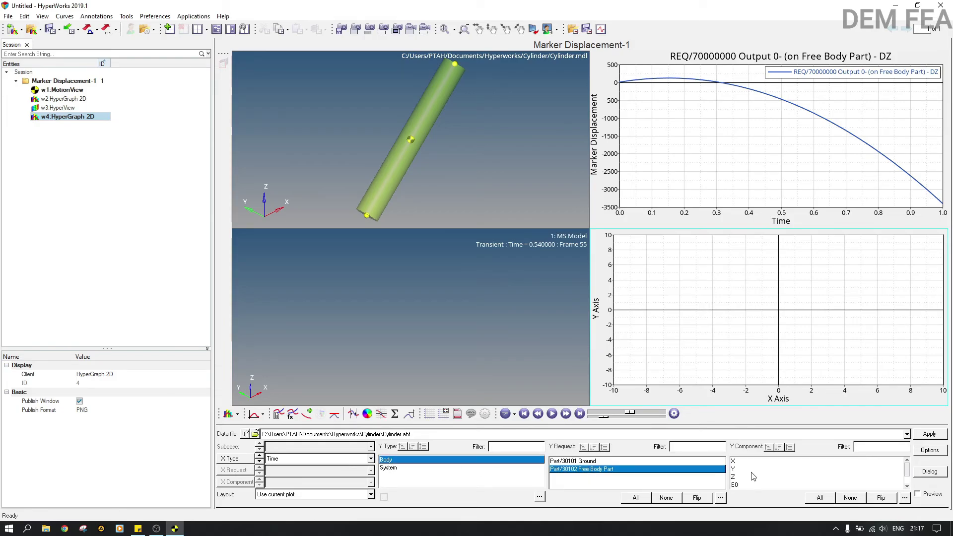
pyautogui.click(732, 477)
pyautogui.click(921, 435)
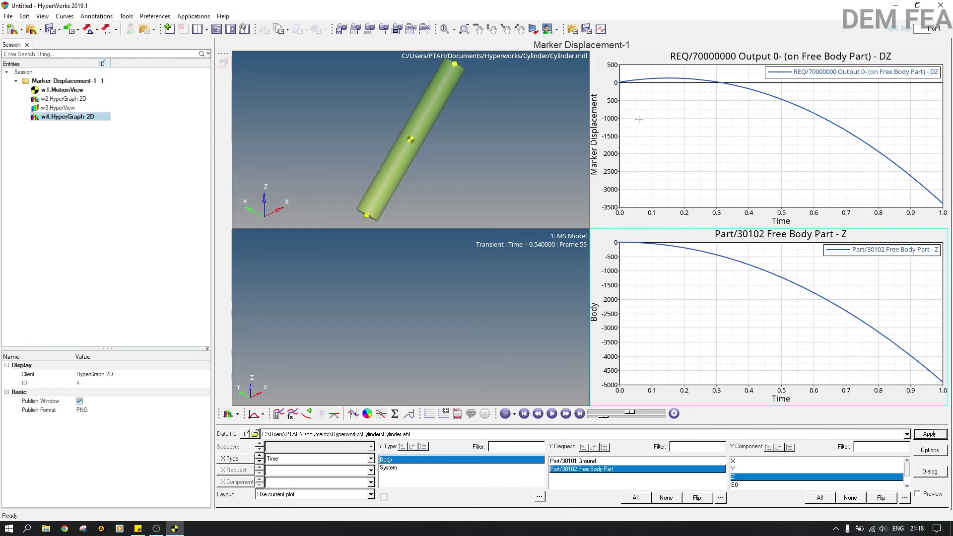
# Overlay the Free Body Part Z curve from Cylinder.abf on the Marker Displacement plot and enlarge that plot to fill the page
pyautogui.click(766, 152)
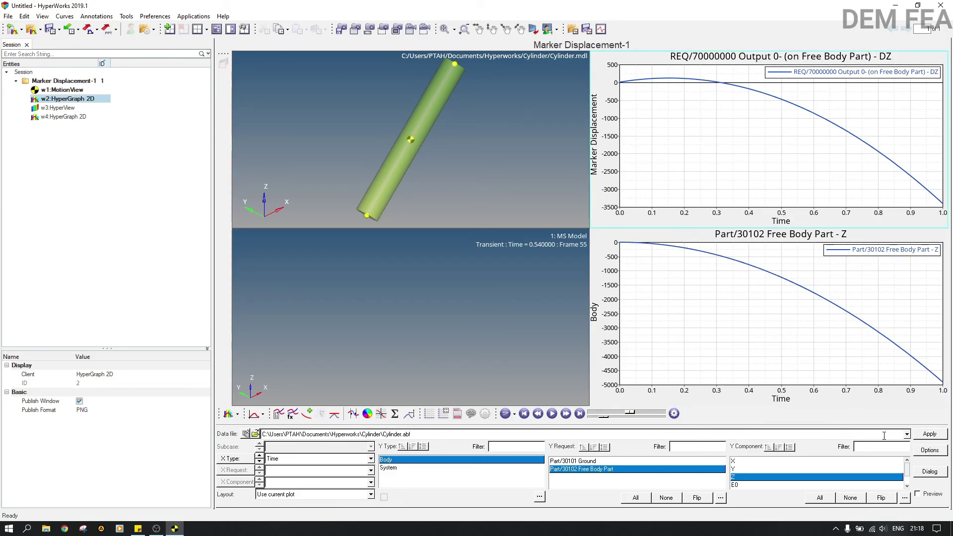
pyautogui.click(927, 436)
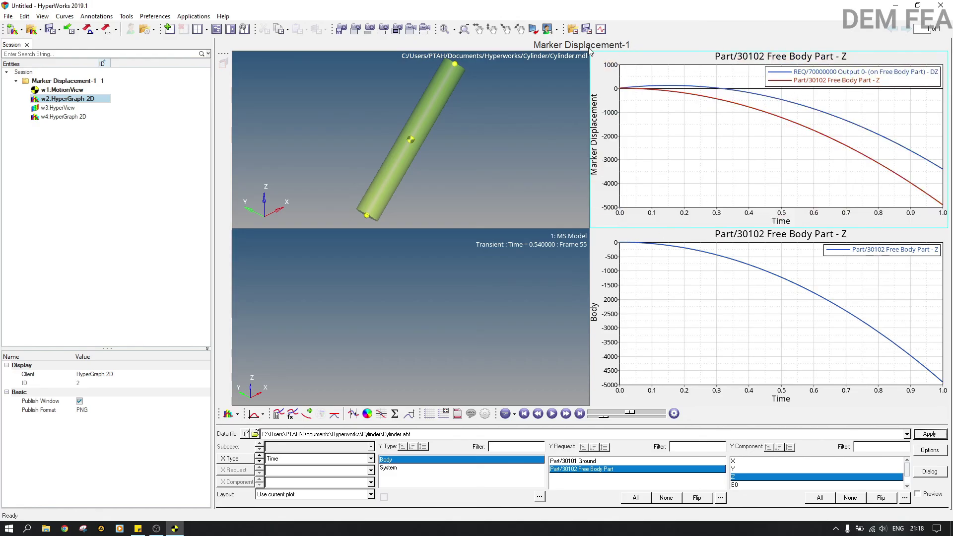
pyautogui.doubleClick(670, 140)
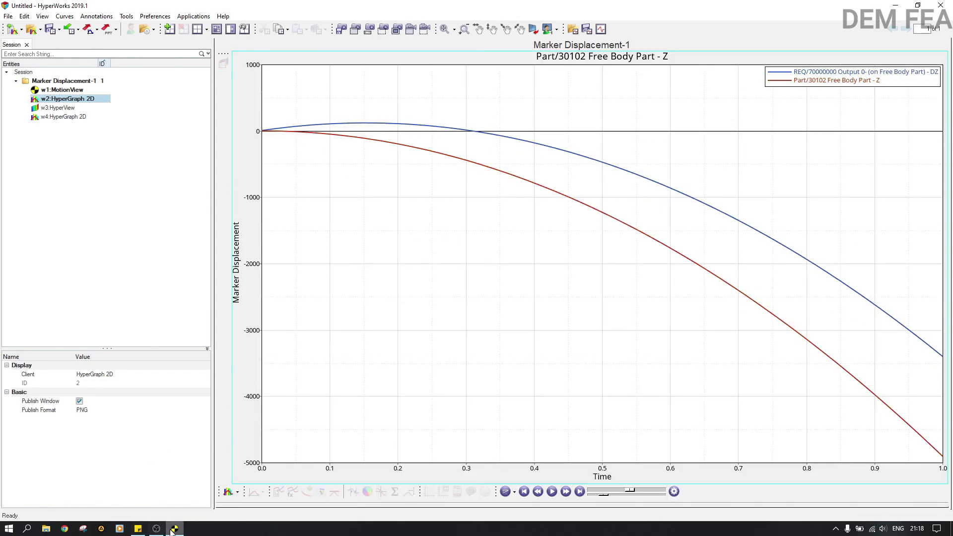
pyautogui.moveTo(172, 530)
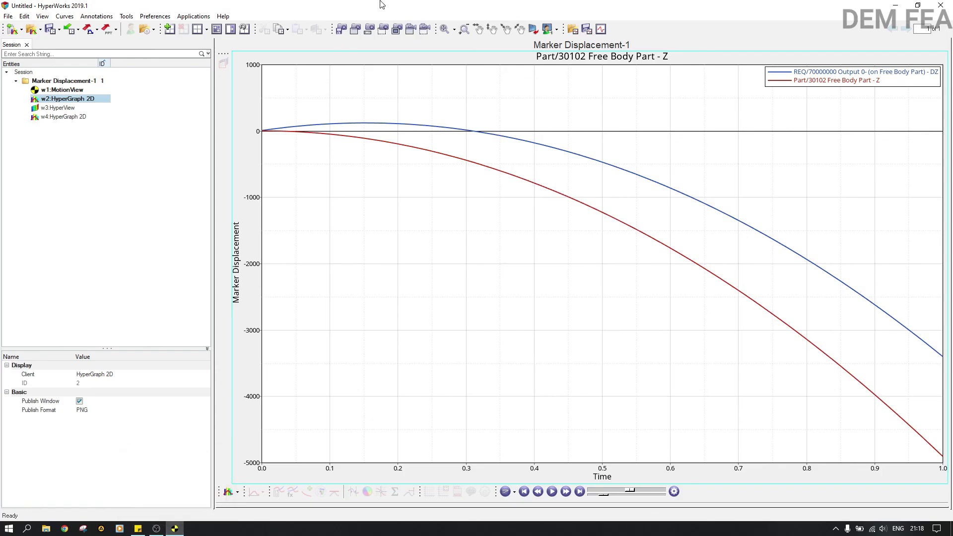